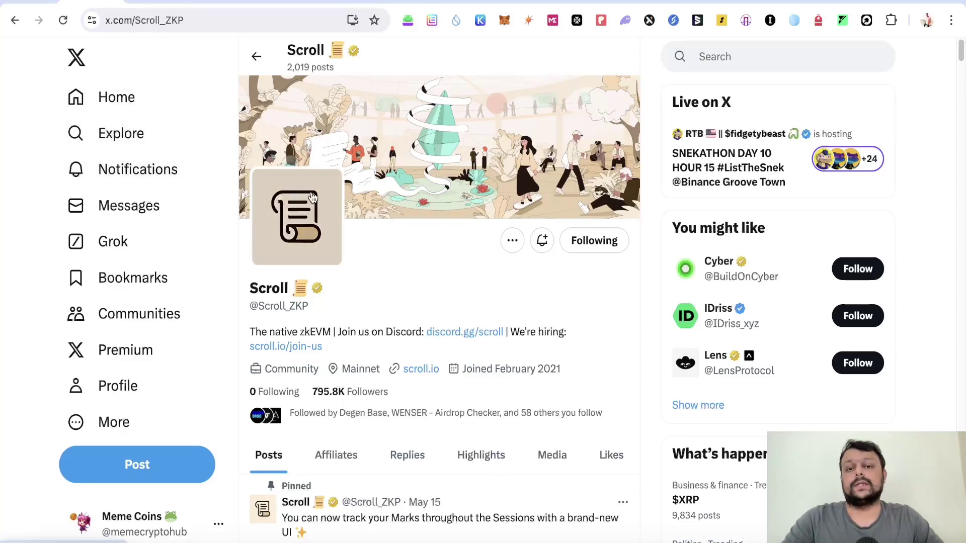
- Go through the Altcoin India YouTube tab to the zkCodex Scroll wallet stats page
click(146, 2)
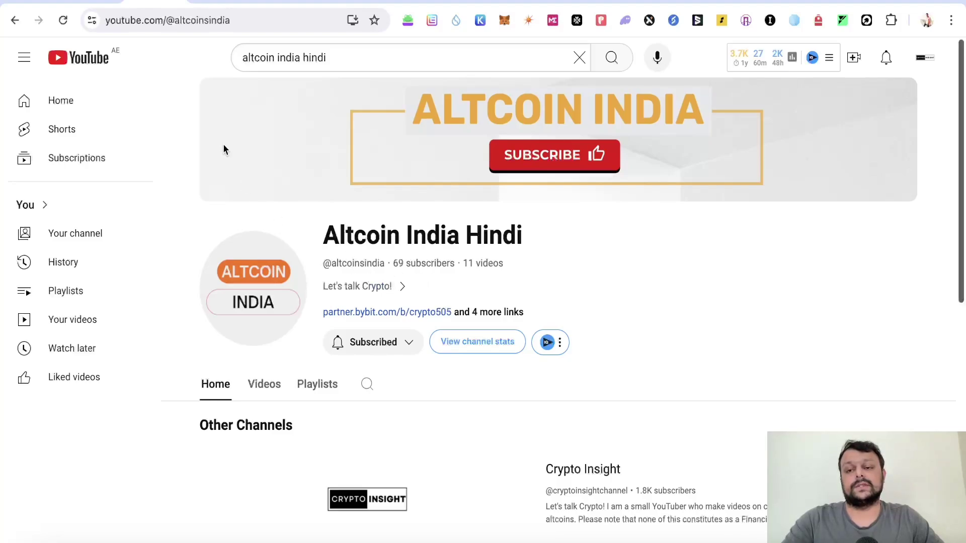
click(214, 2)
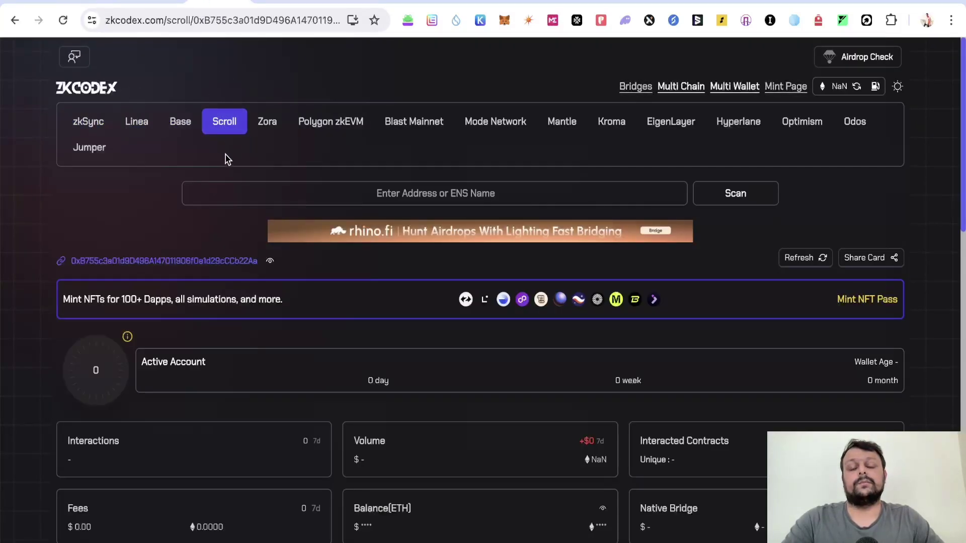
scroll(223, 182, down, 3)
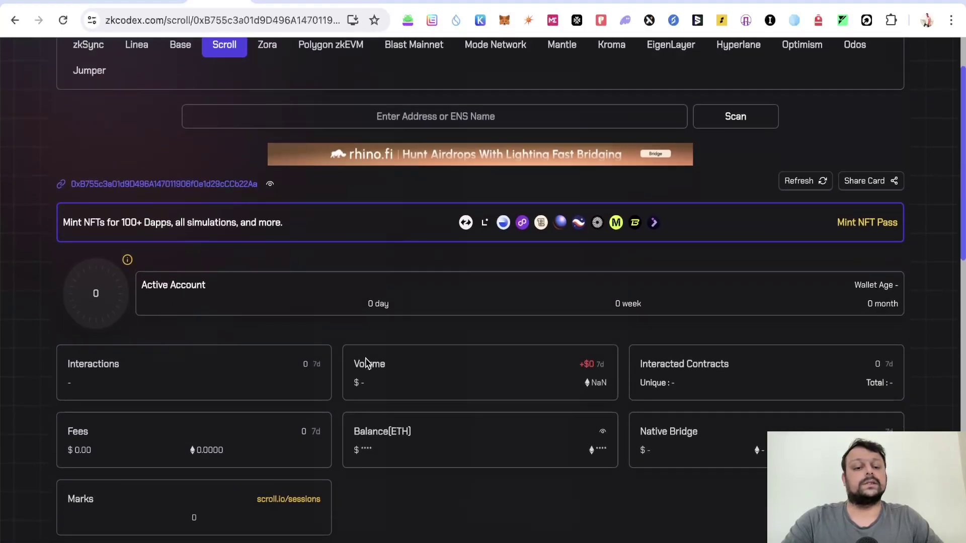
scroll(749, 377, down, 2)
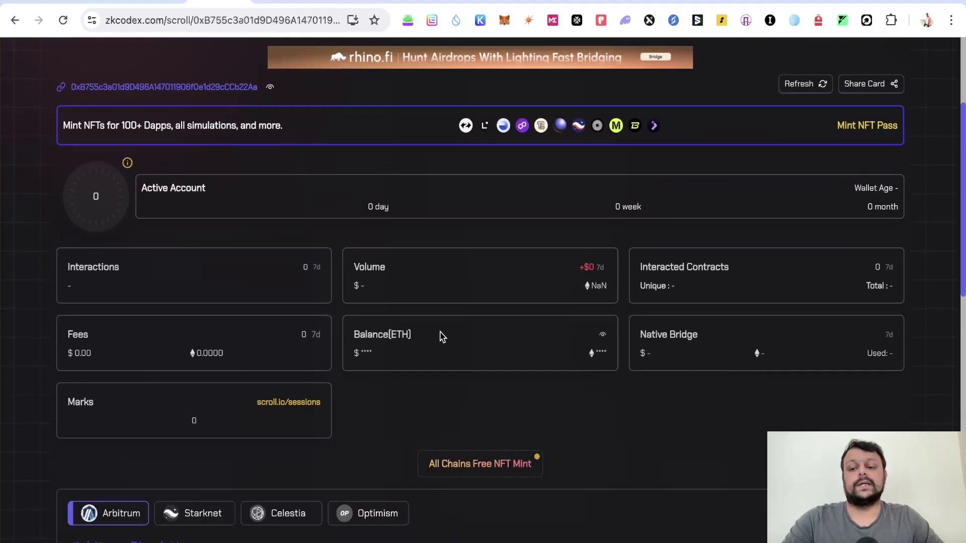
scroll(278, 339, up, 3)
scroll(285, 337, down, 4)
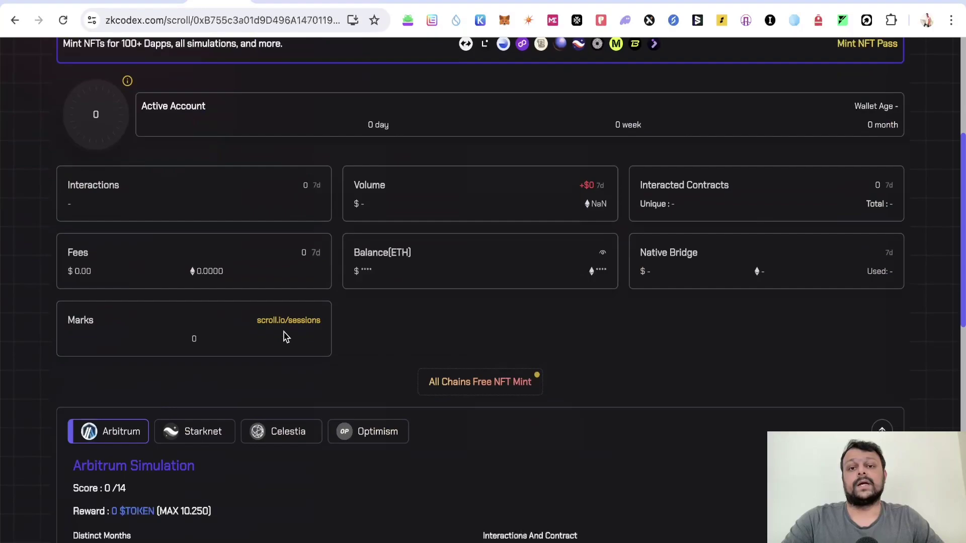
scroll(284, 337, down, 15)
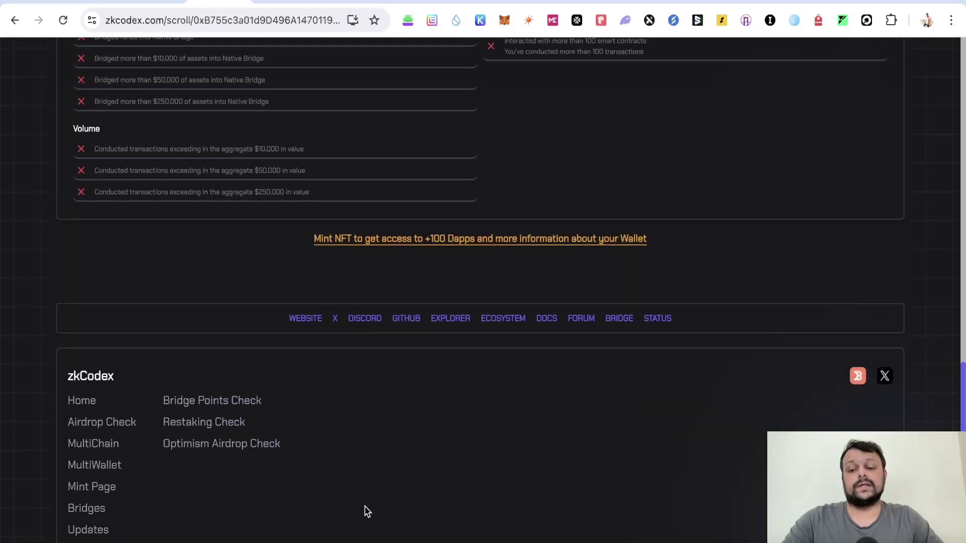
scroll(441, 459, up, 20)
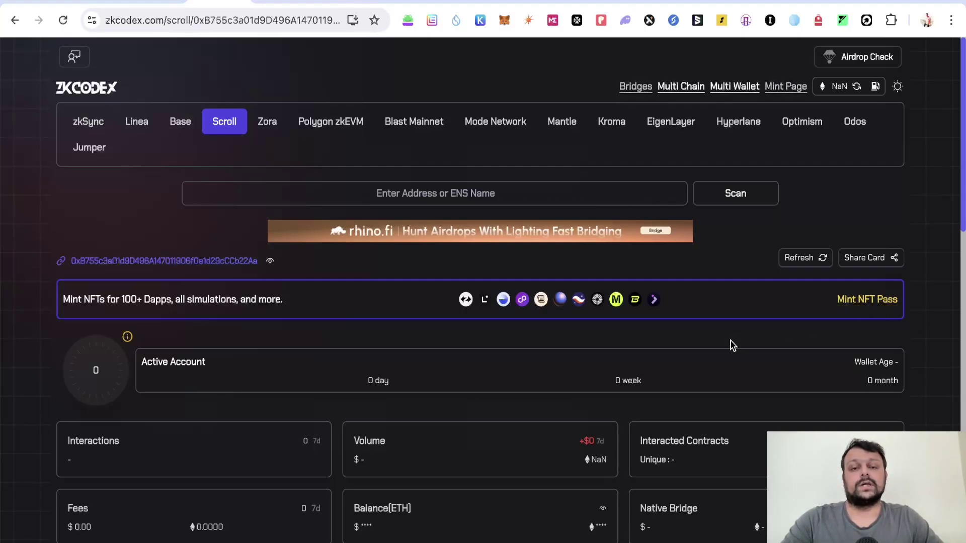
scroll(732, 345, down, 1)
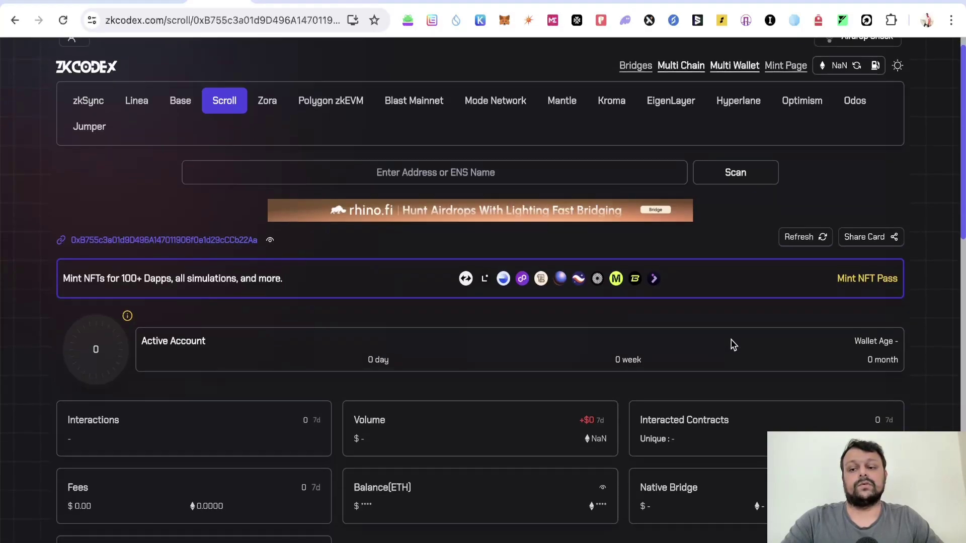
scroll(732, 346, up, 1)
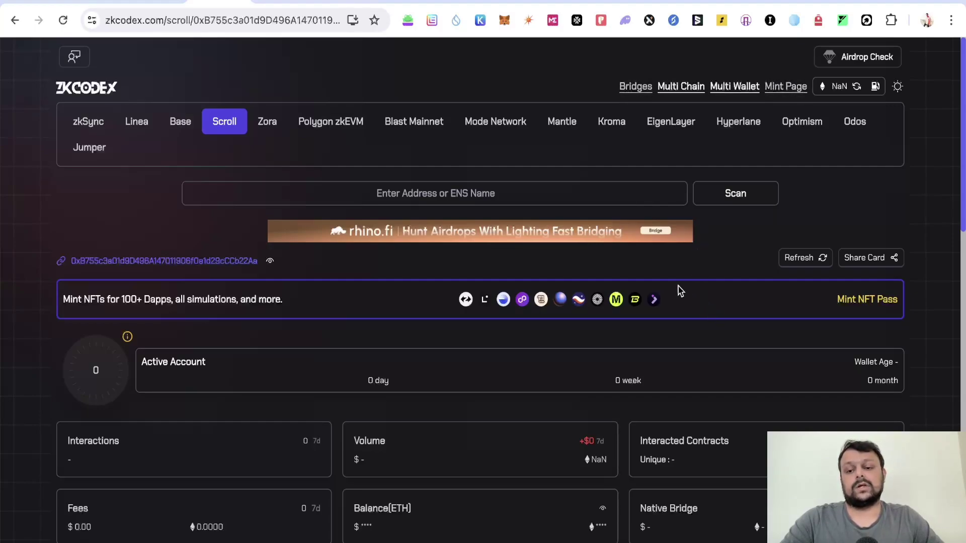
scroll(679, 290, down, 3)
scroll(678, 290, down, 6)
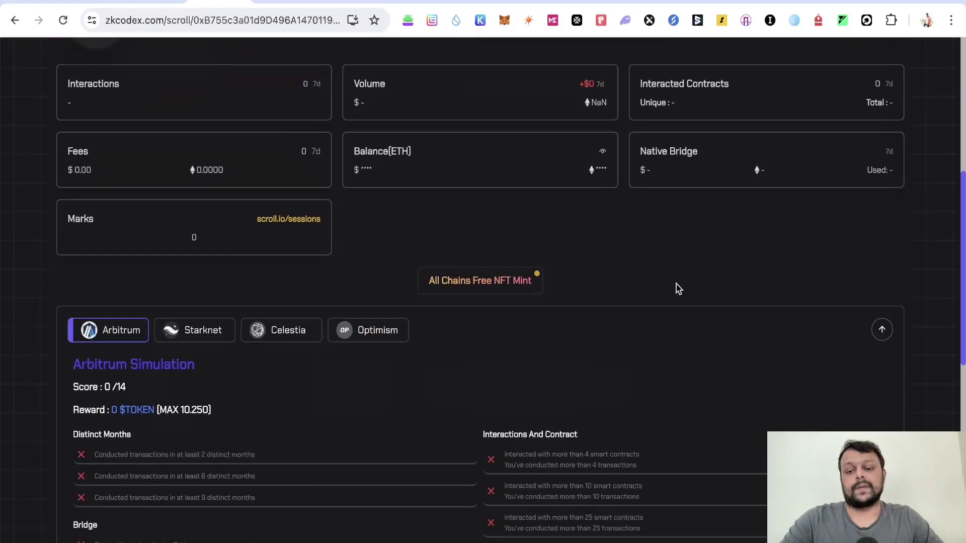
scroll(679, 290, down, 2)
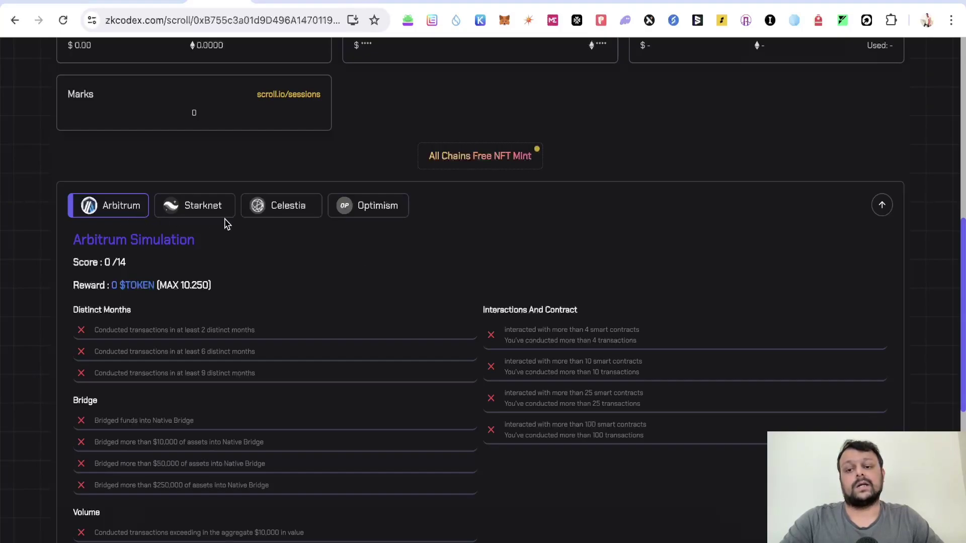
scroll(326, 240, down, 3)
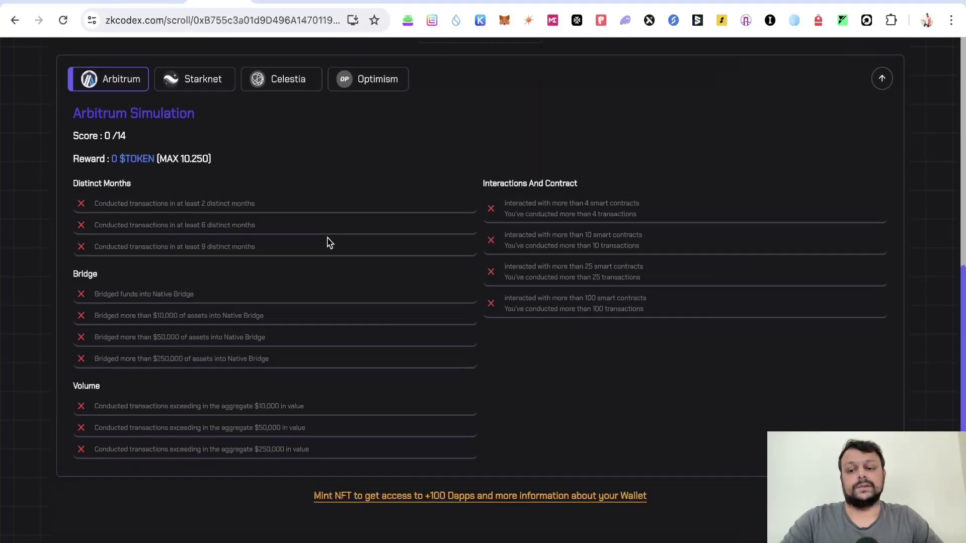
scroll(327, 241, up, 10)
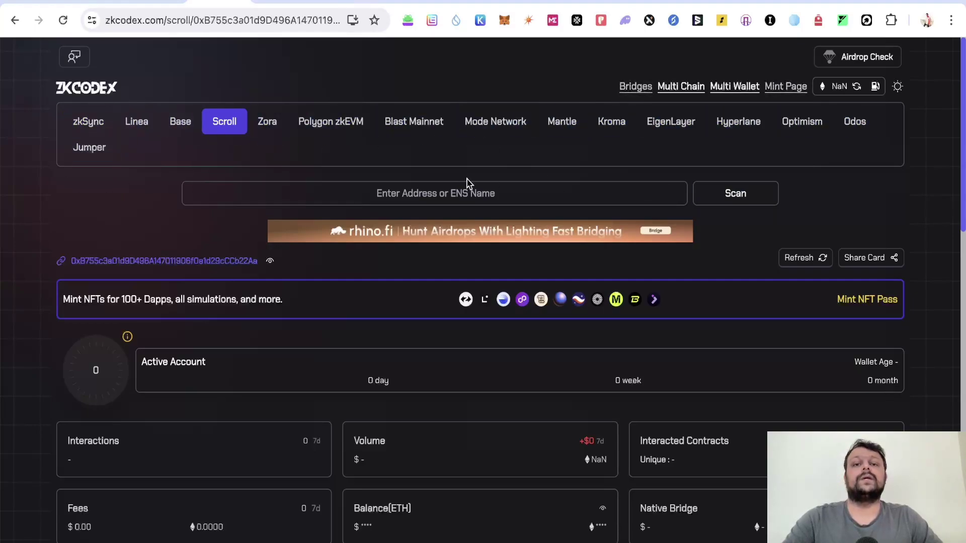
scroll(248, 393, down, 1)
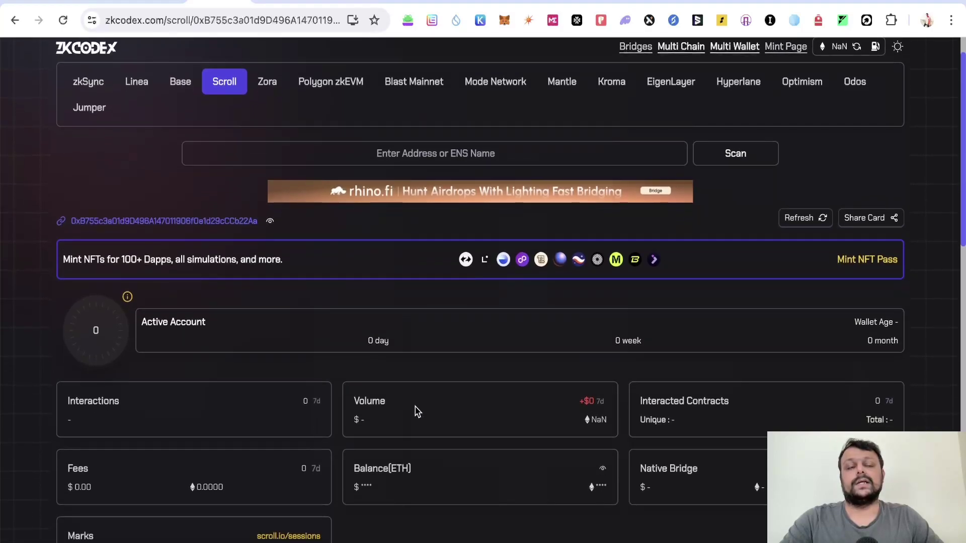
scroll(432, 383, up, 1)
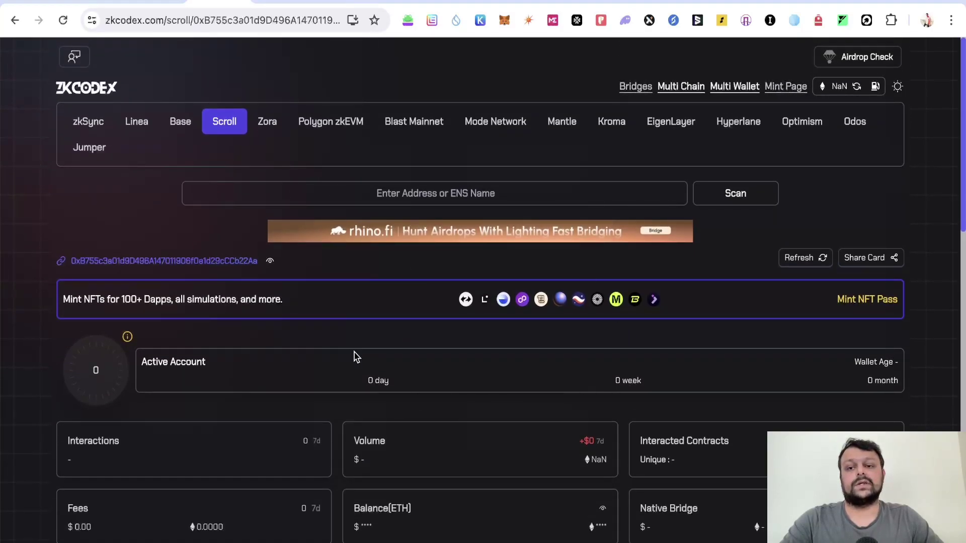
click(268, 2)
- Scroll the scroll.io Ecosystem page down to Browse all protocols, listing Aave, Lido and Ankr
scroll(382, 212, up, 10)
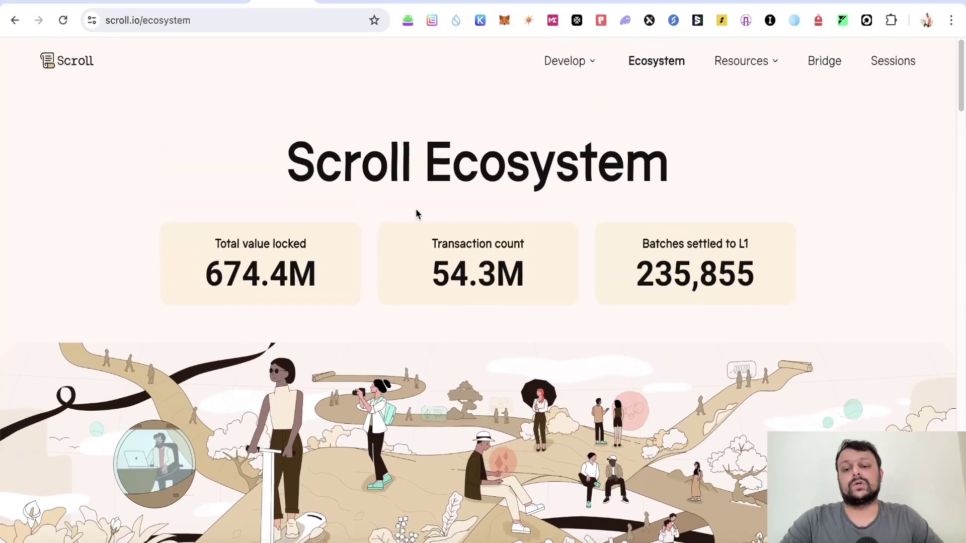
scroll(426, 272, down, 10)
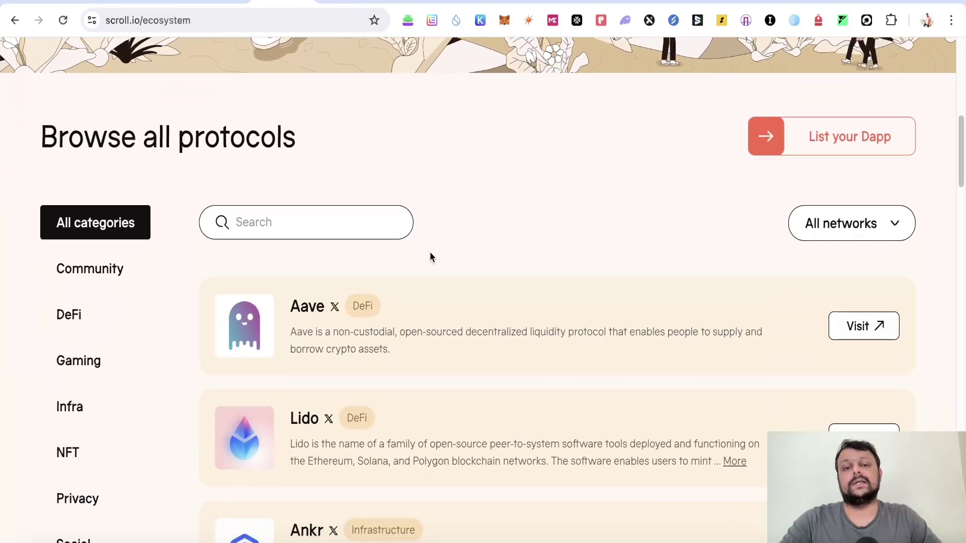
scroll(439, 257, down, 1)
scroll(440, 255, up, 1)
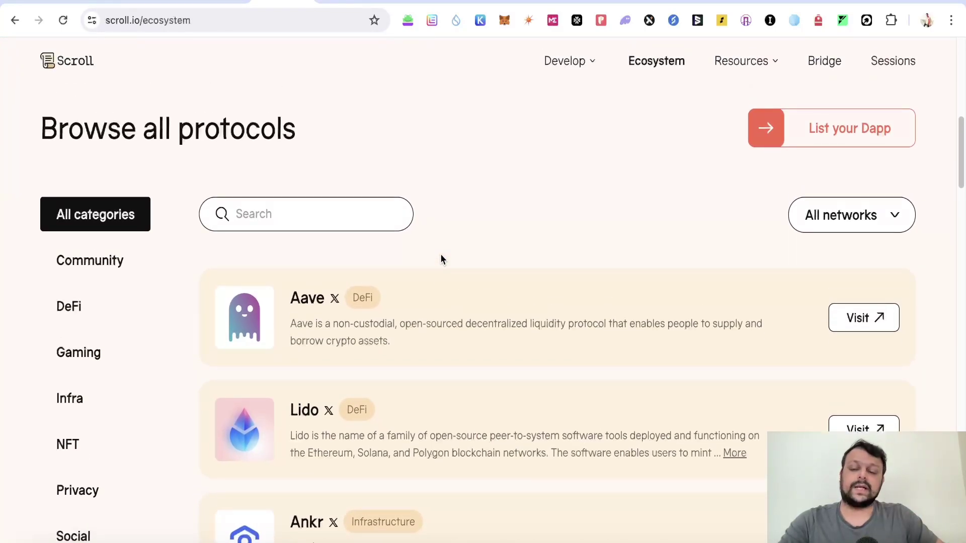
scroll(441, 257, up, 10)
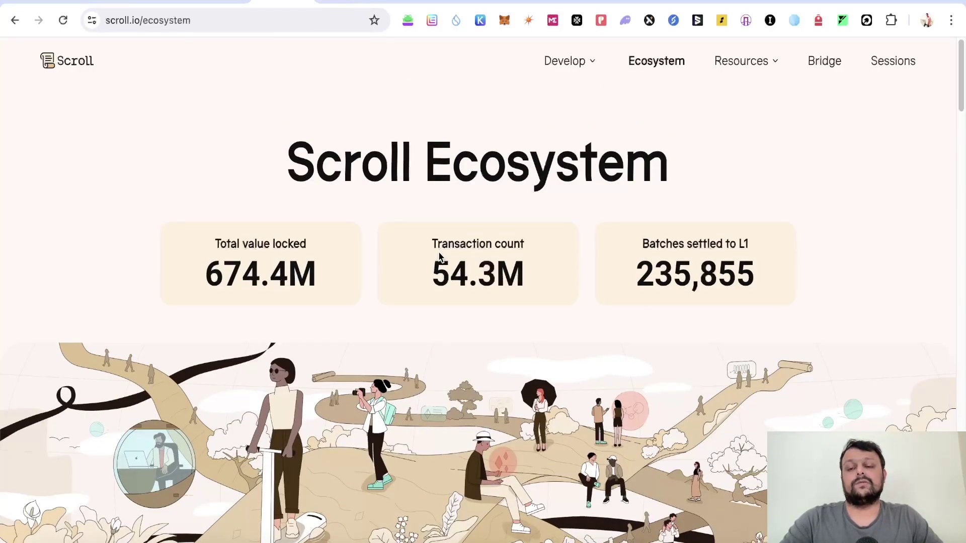
scroll(439, 254, down, 2)
scroll(442, 257, down, 3)
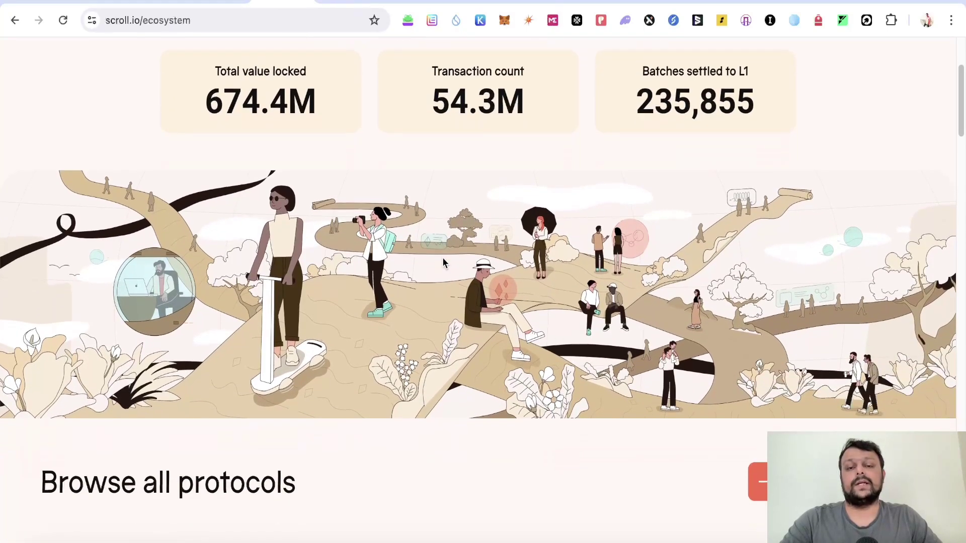
scroll(443, 261, down, 4)
scroll(443, 260, down, 4)
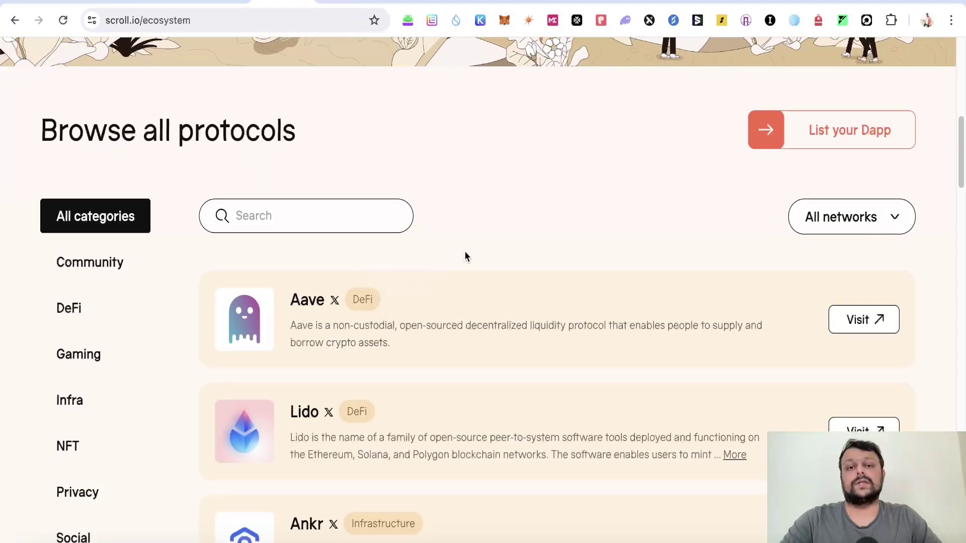
- Scroll through the ecosystem project directory to the bottom of the list
scroll(463, 253, down, 2)
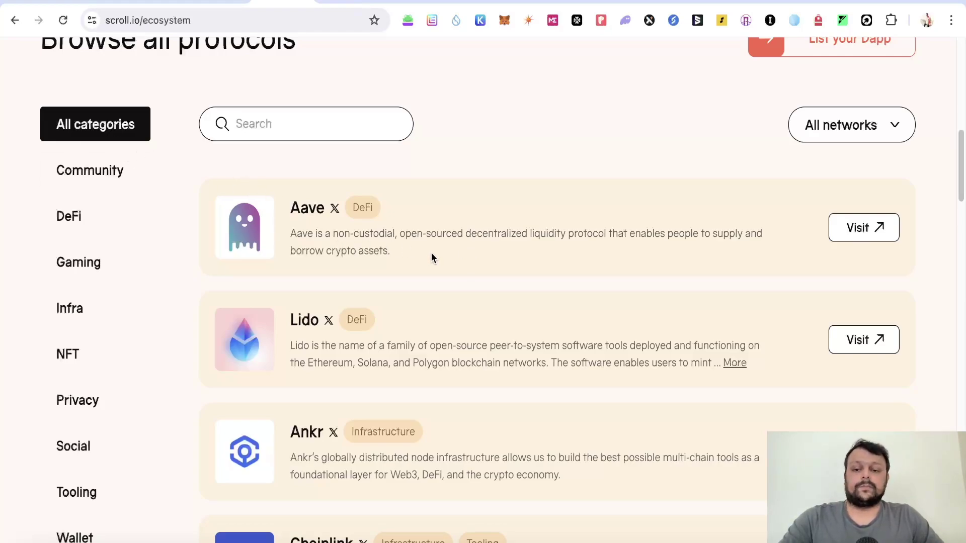
scroll(431, 257, down, 3)
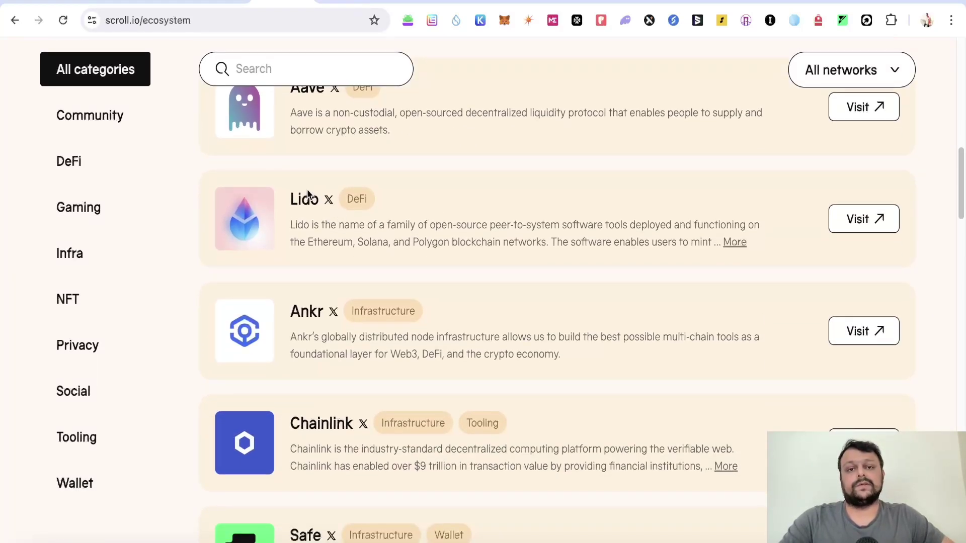
scroll(429, 258, down, 5)
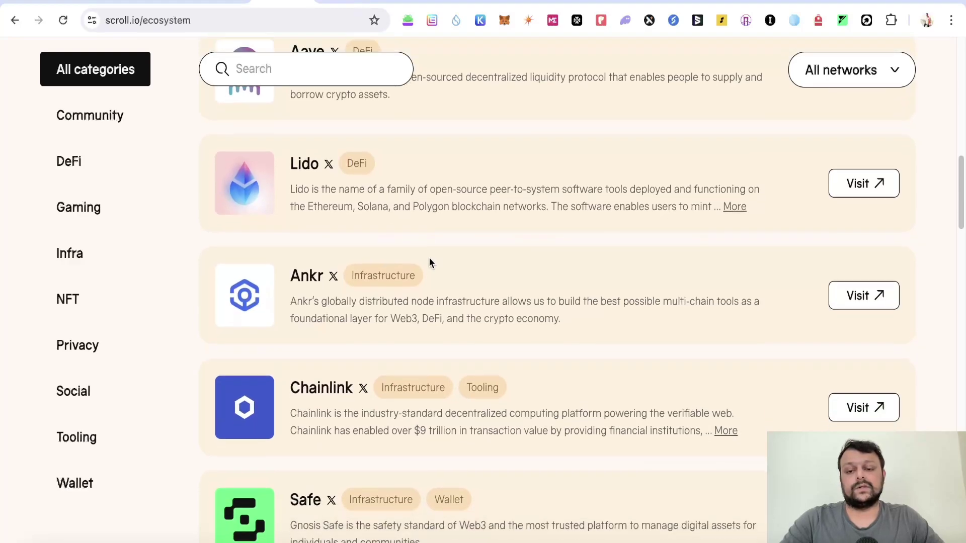
scroll(430, 266, down, 4)
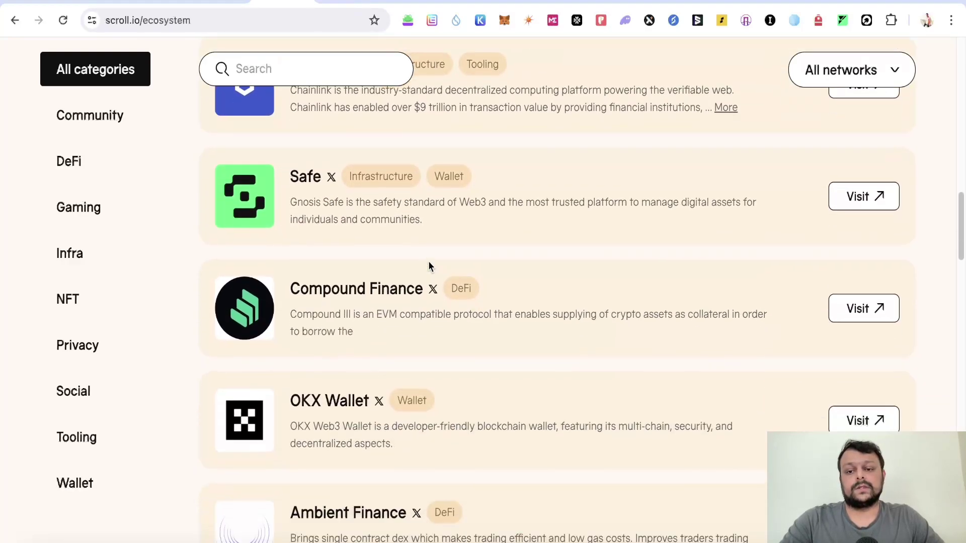
scroll(483, 327, down, 5)
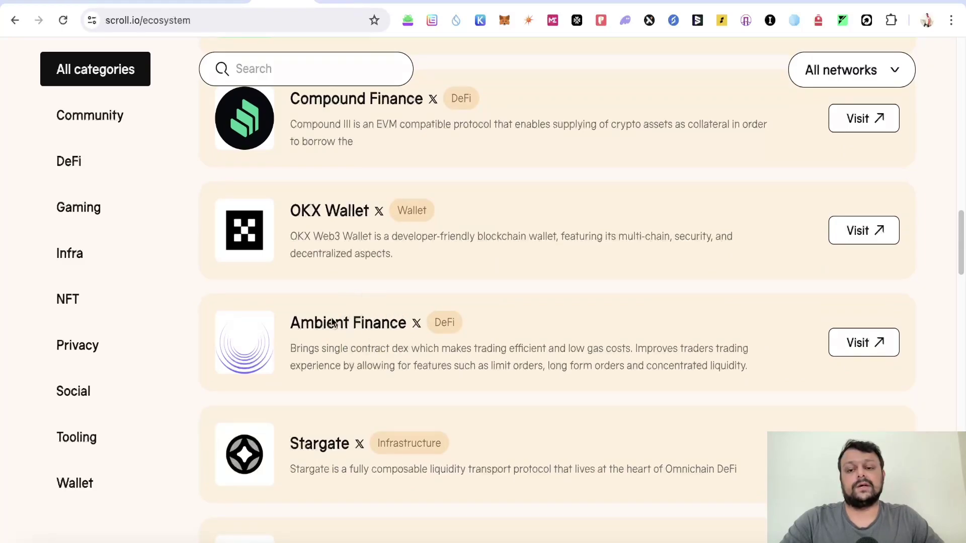
scroll(527, 326, down, 3)
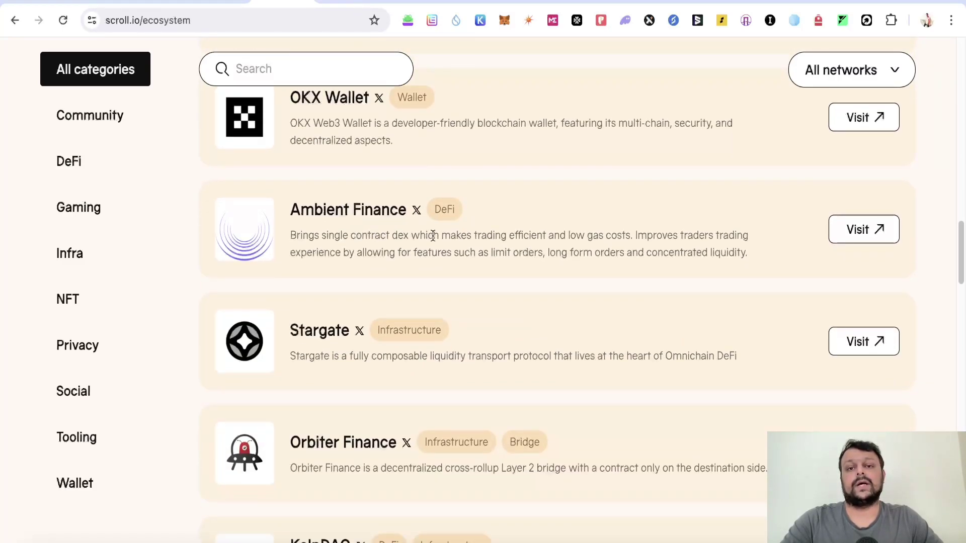
scroll(457, 267, down, 8)
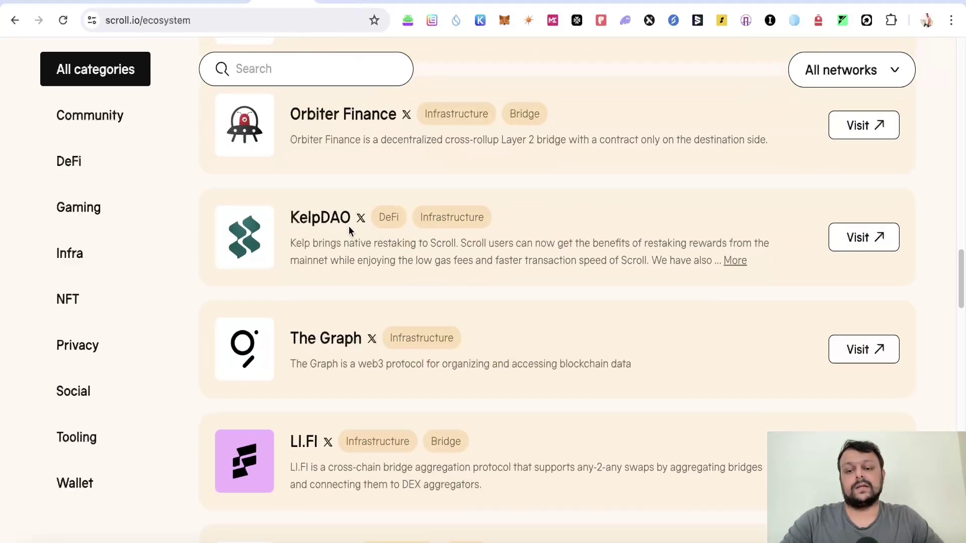
scroll(415, 275, down, 6)
scroll(496, 286, down, 3)
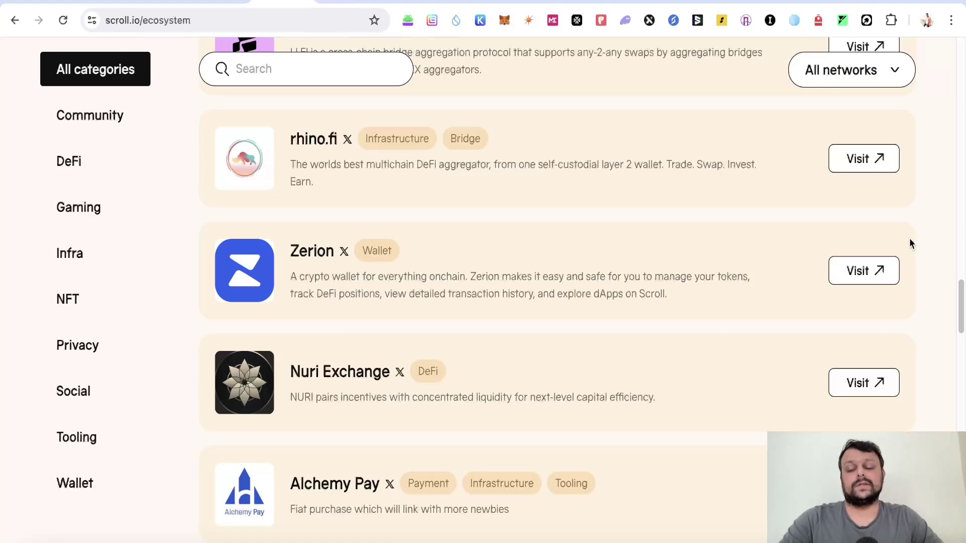
scroll(701, 215, down, 2)
scroll(699, 213, up, 3)
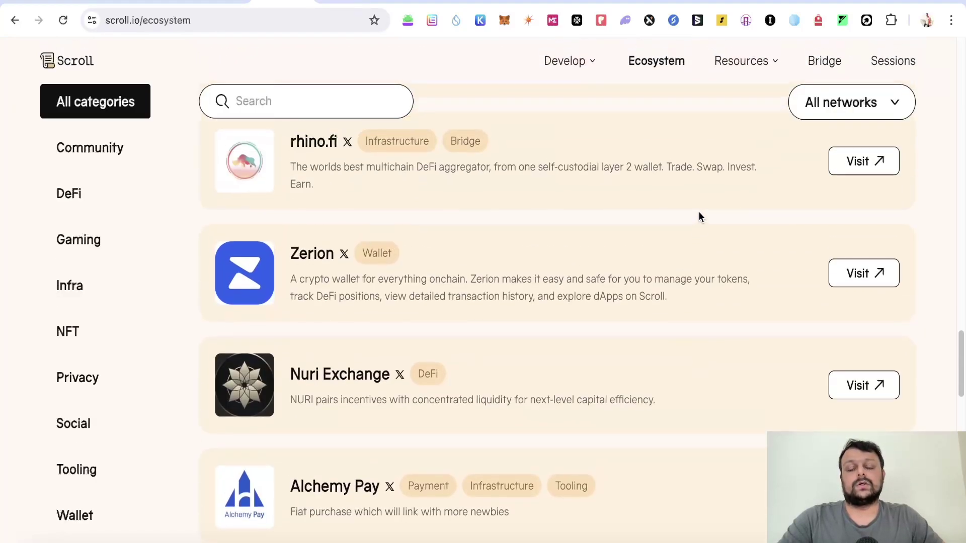
scroll(700, 213, down, 3)
scroll(701, 218, down, 1)
scroll(702, 218, down, 1)
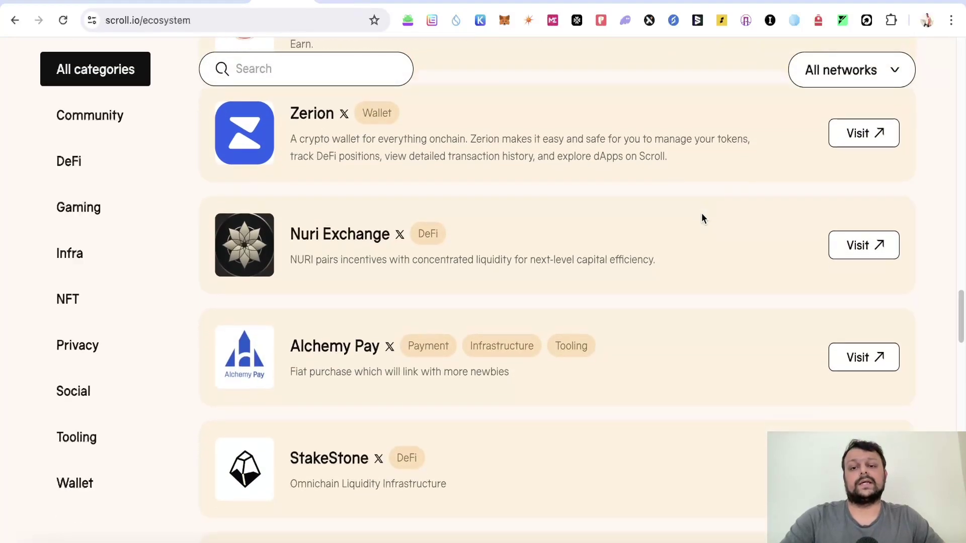
scroll(704, 222, down, 5)
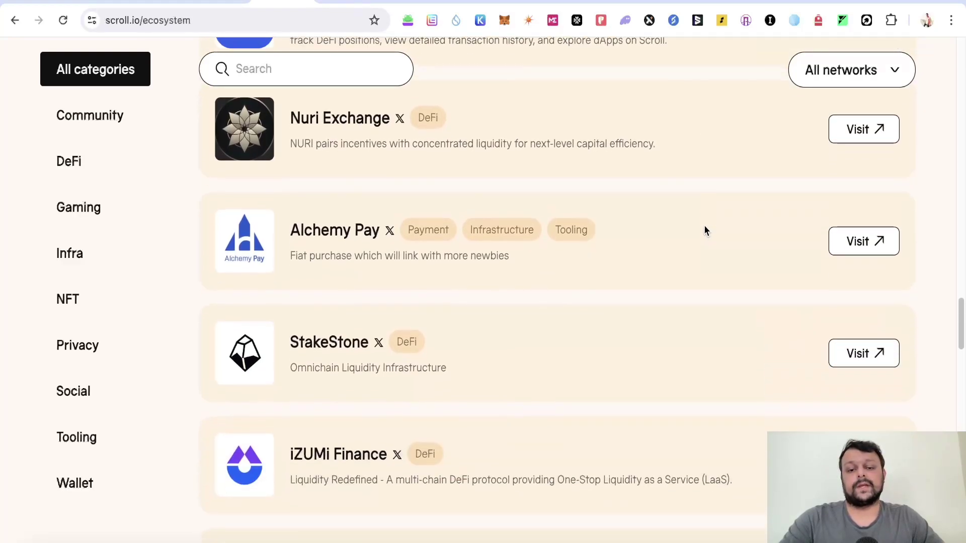
scroll(709, 230, up, 2)
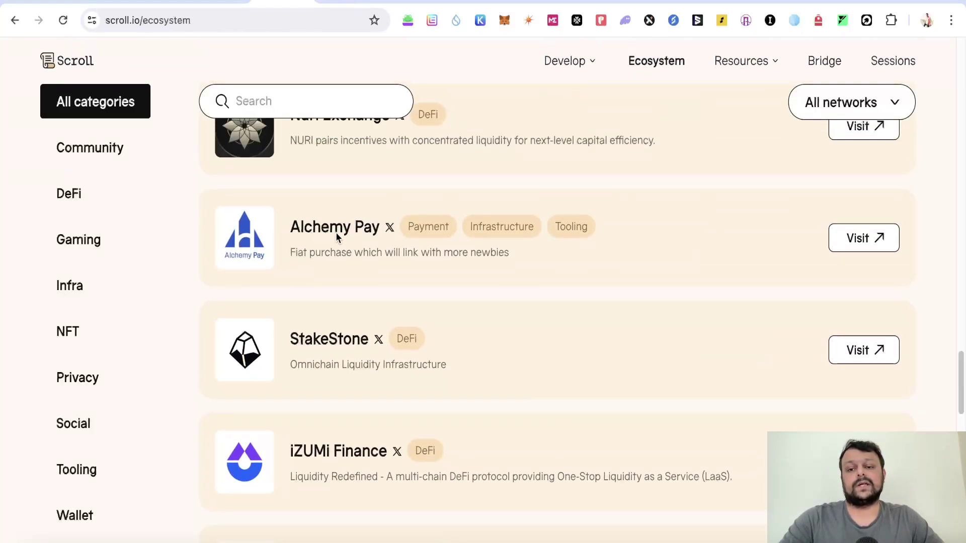
scroll(388, 240, down, 3)
scroll(445, 240, up, 1)
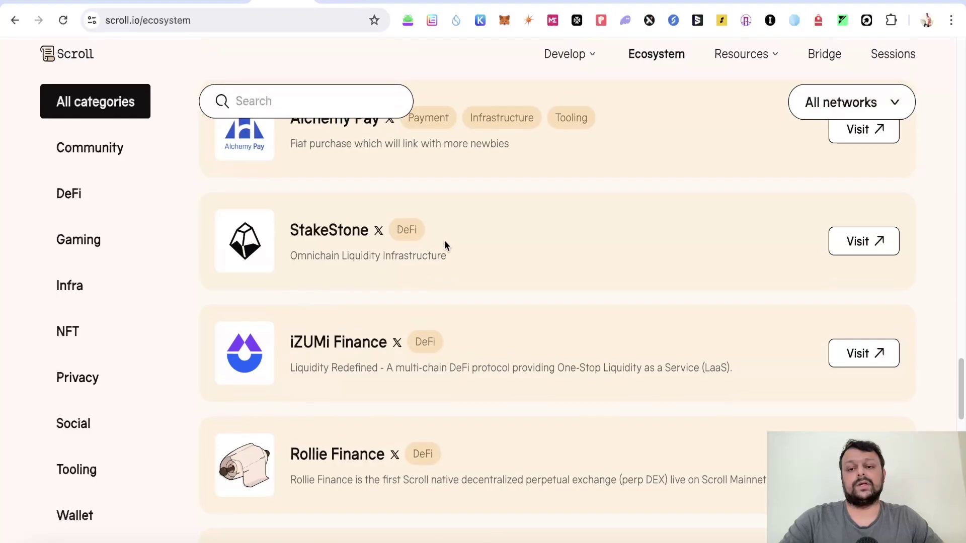
scroll(573, 282, down, 3)
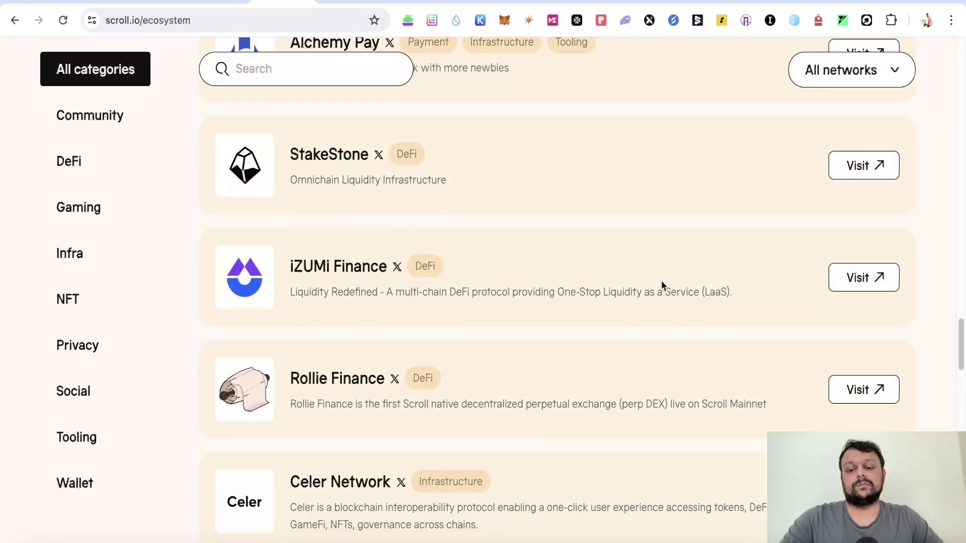
scroll(584, 265, down, 15)
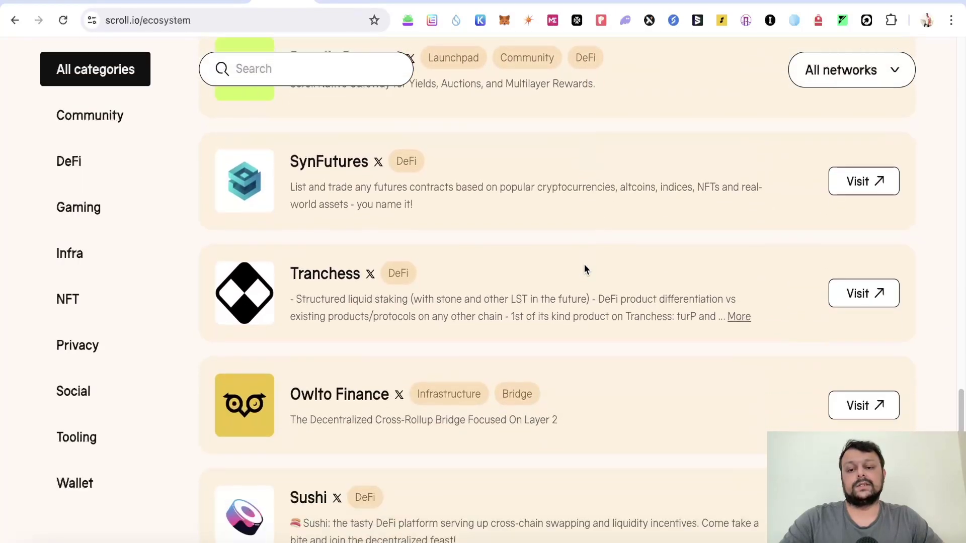
scroll(585, 261, up, 2)
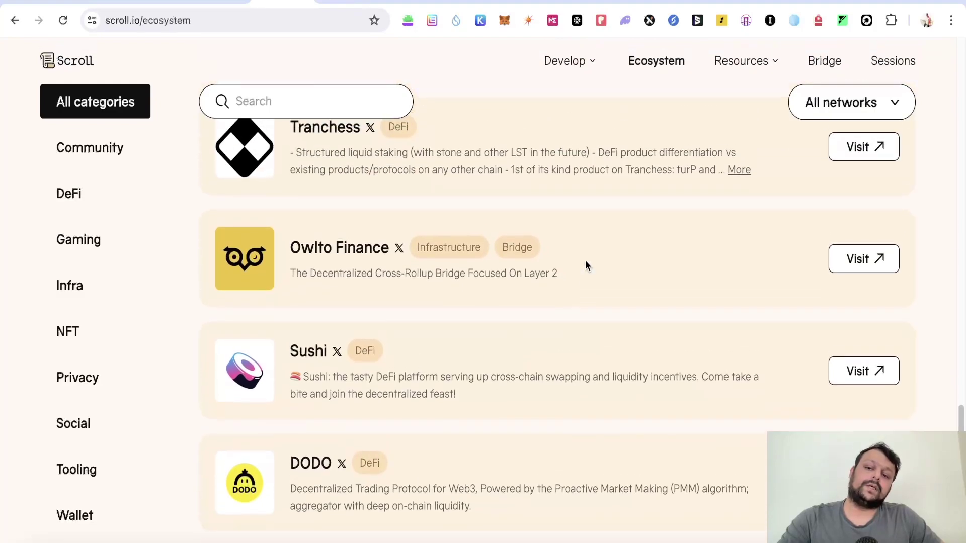
scroll(350, 158, down, 2)
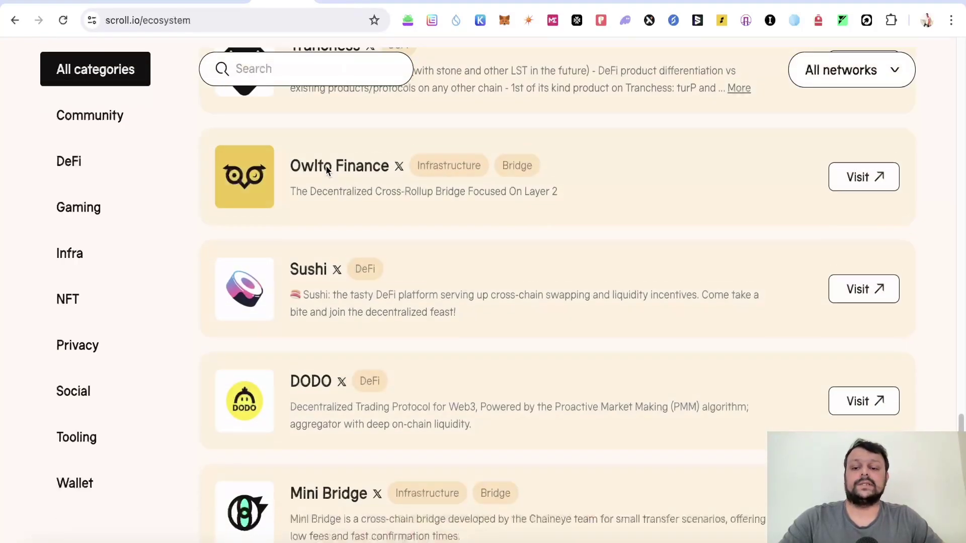
scroll(370, 186, up, 2)
scroll(436, 231, down, 3)
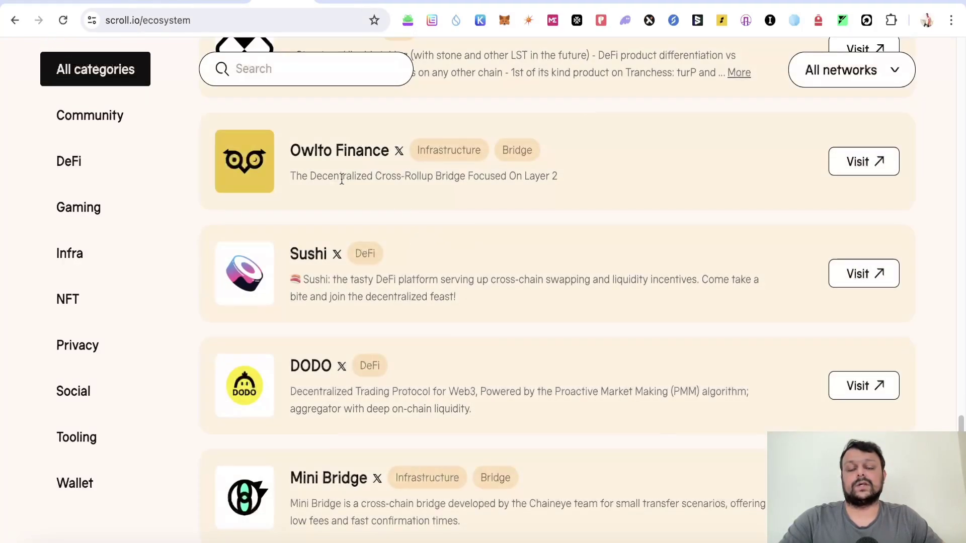
scroll(341, 179, down, 3)
scroll(417, 217, down, 3)
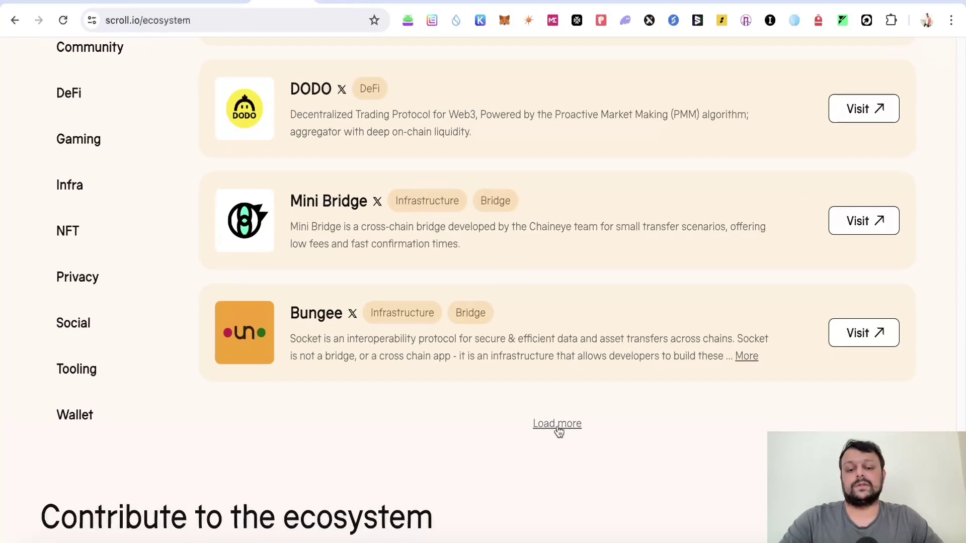
- Load more projects such as Pyth Network and Covalent, then scroll back up
click(558, 424)
scroll(526, 340, down, 3)
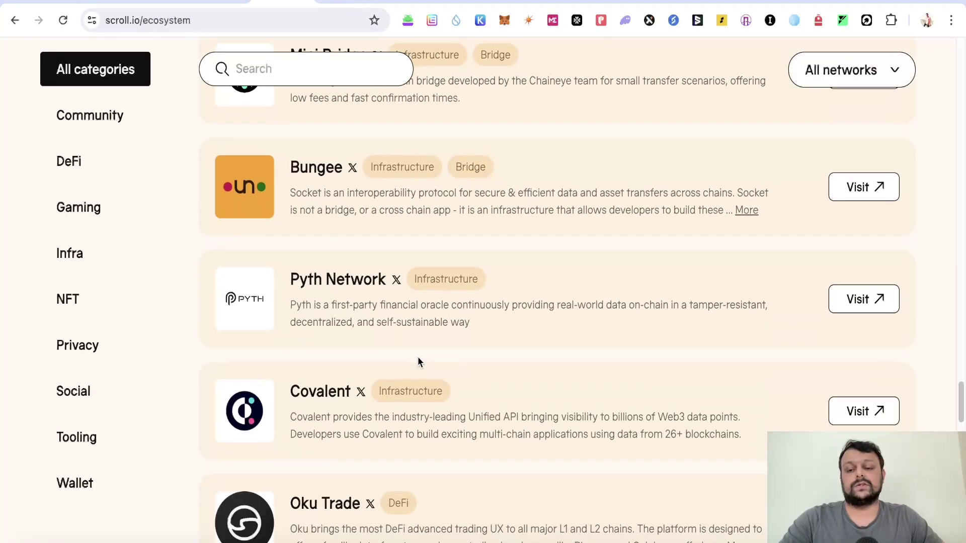
scroll(403, 347, down, 1)
scroll(490, 325, down, 9)
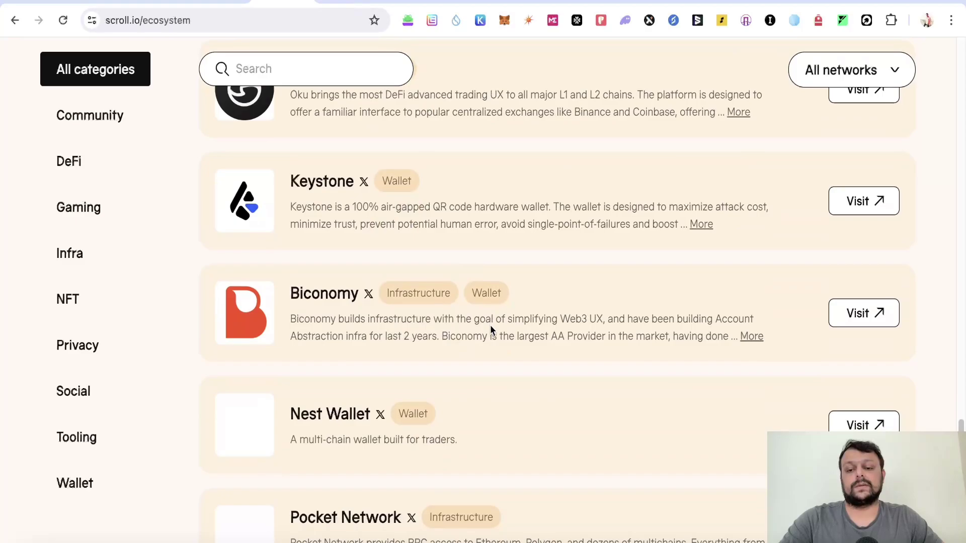
scroll(490, 325, up, 9)
scroll(487, 324, up, 20)
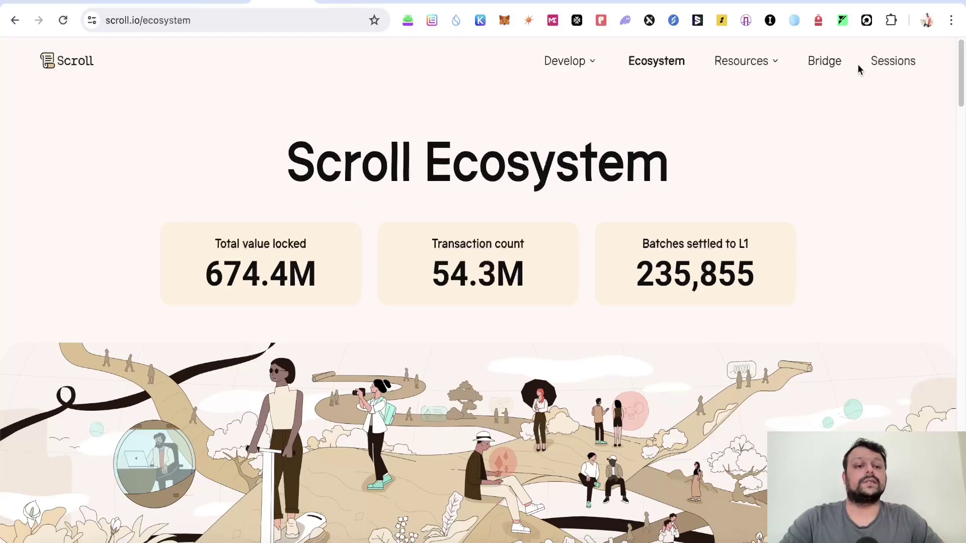
scroll(508, 211, up, 15)
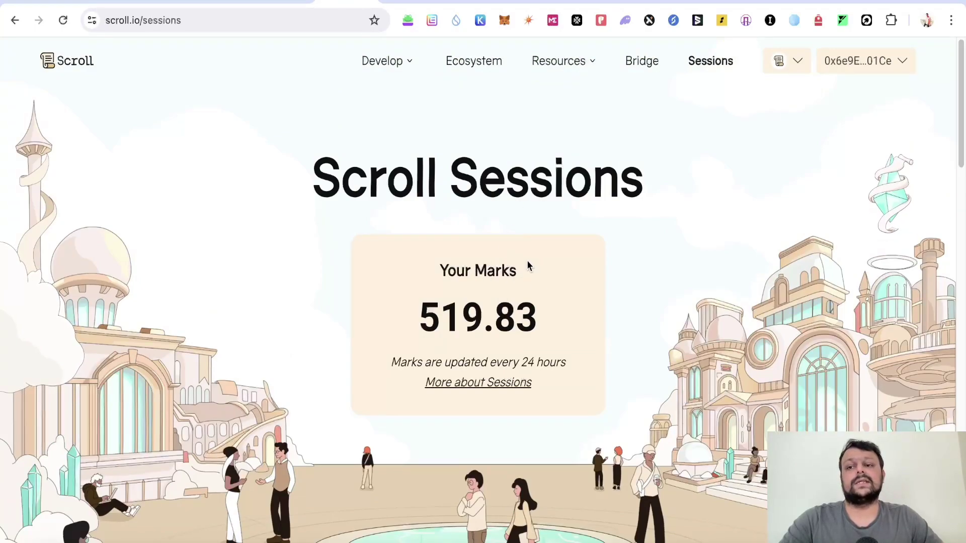
scroll(555, 264, down, 1)
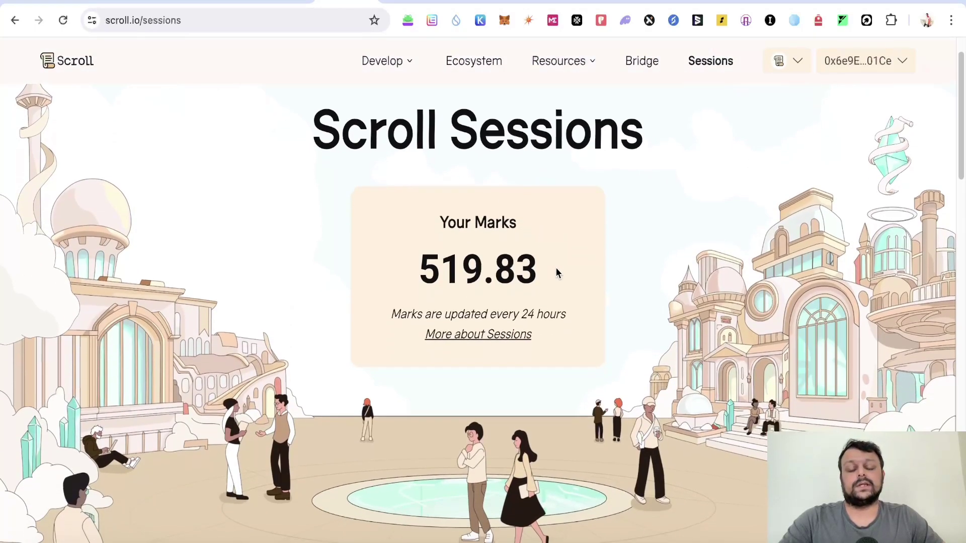
scroll(555, 273, up, 1)
drag(535, 323, 420, 322)
click(612, 281)
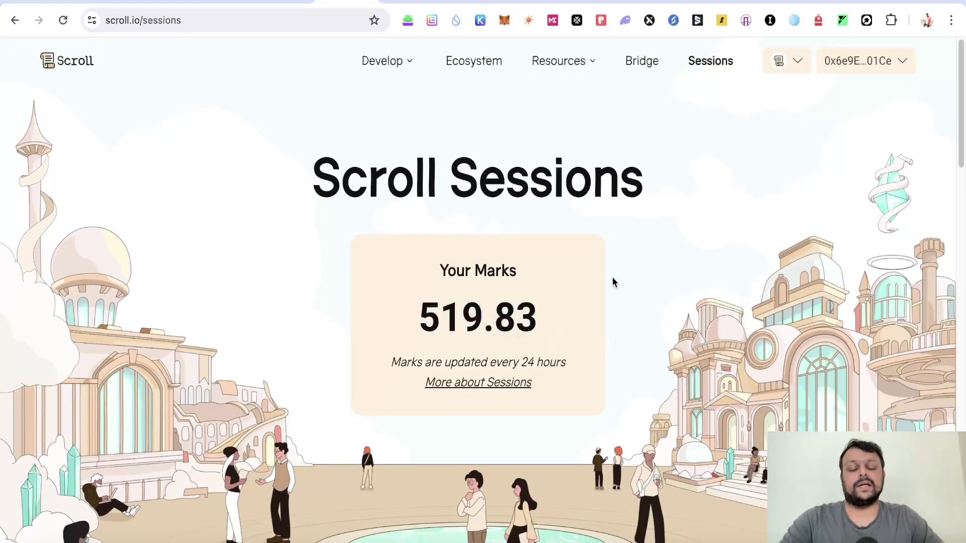
scroll(599, 281, down, 7)
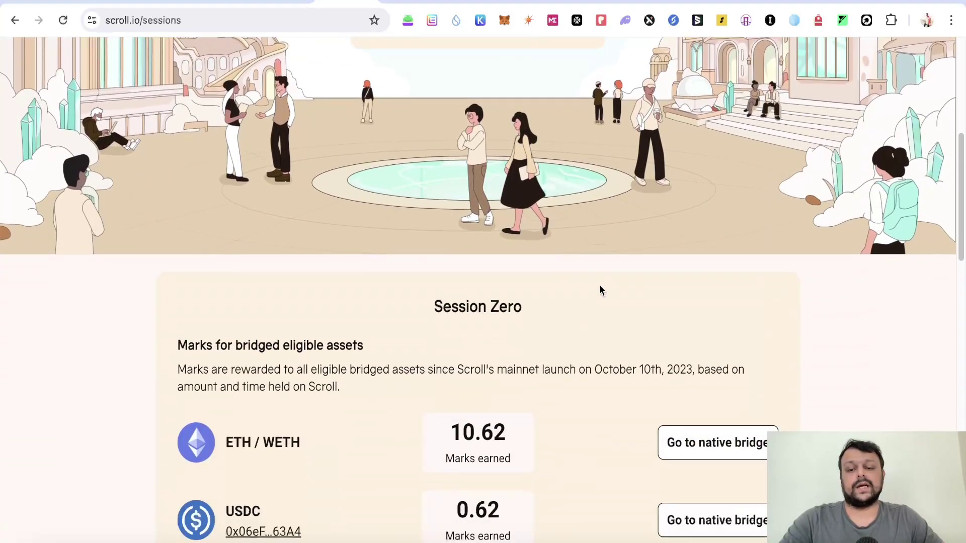
scroll(600, 285, up, 7)
scroll(598, 282, down, 8)
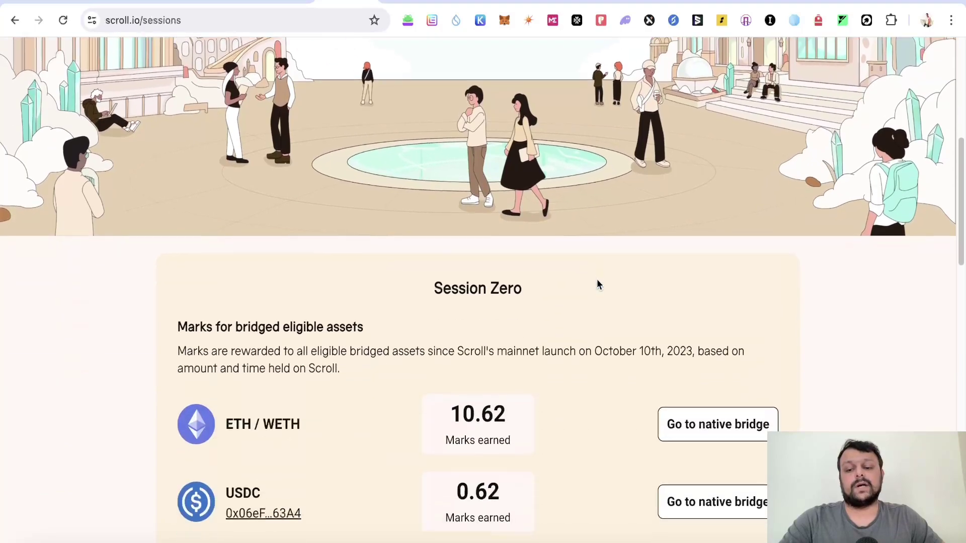
scroll(596, 280, down, 5)
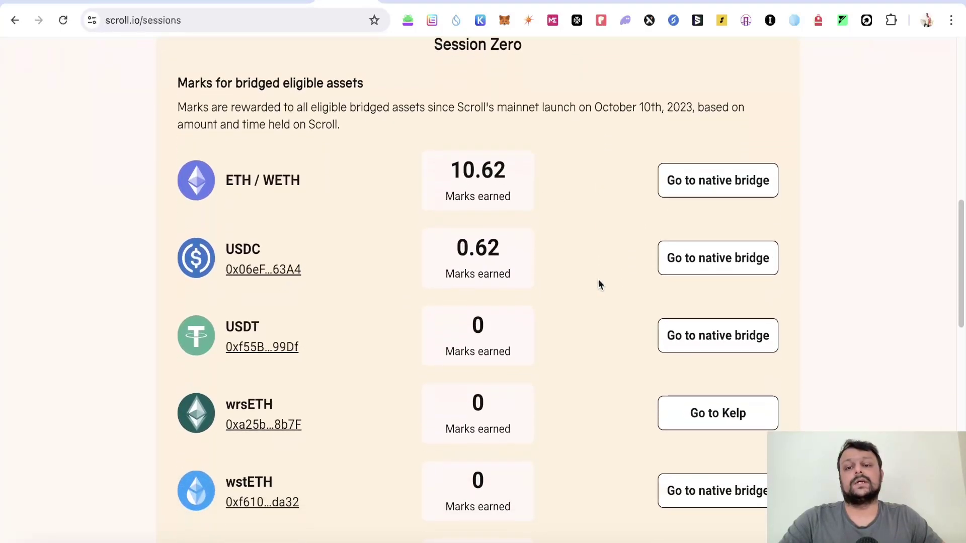
scroll(599, 280, up, 2)
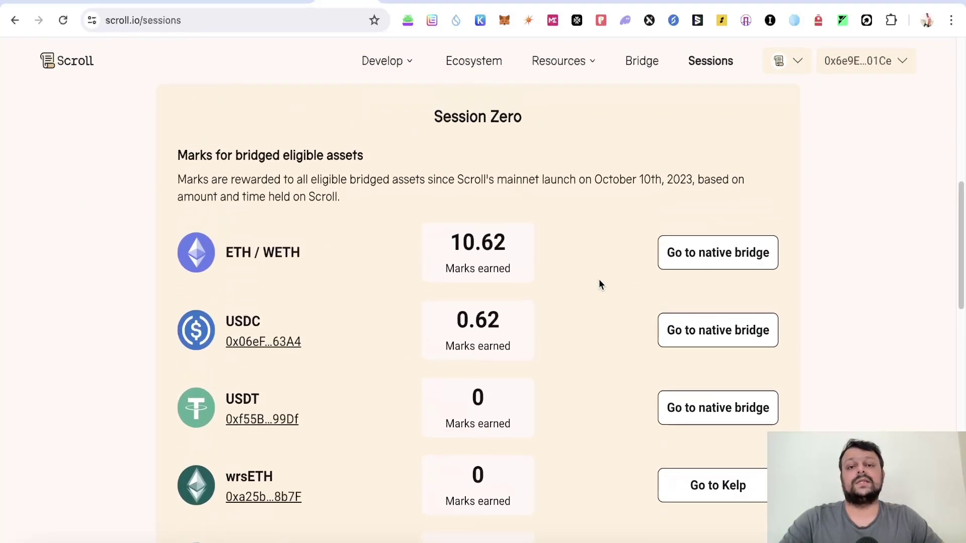
scroll(562, 291, down, 1)
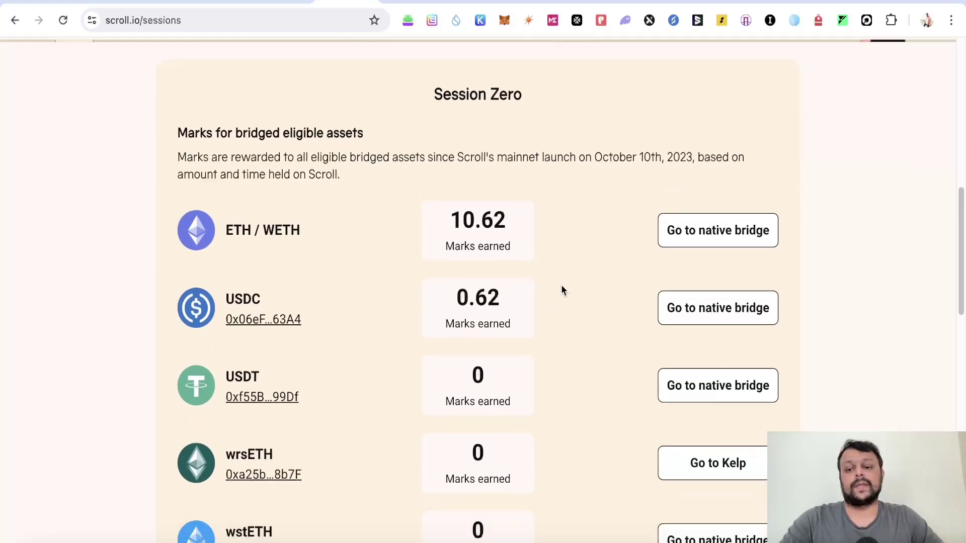
scroll(562, 289, down, 2)
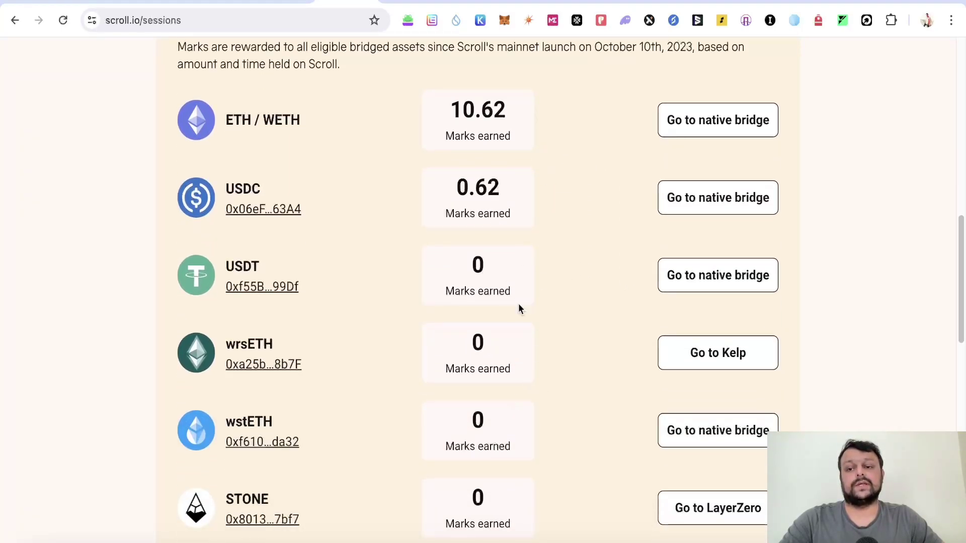
scroll(548, 328, up, 10)
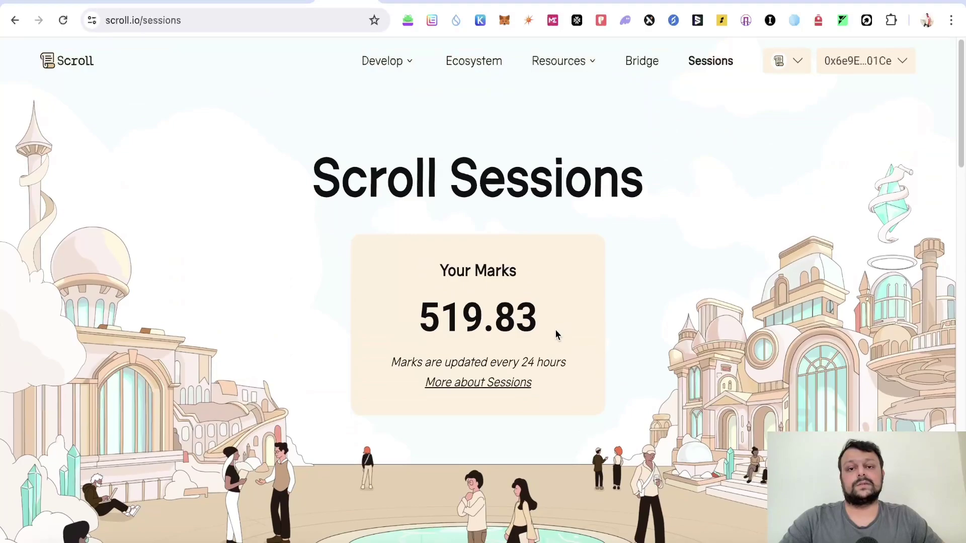
scroll(555, 333, down, 9)
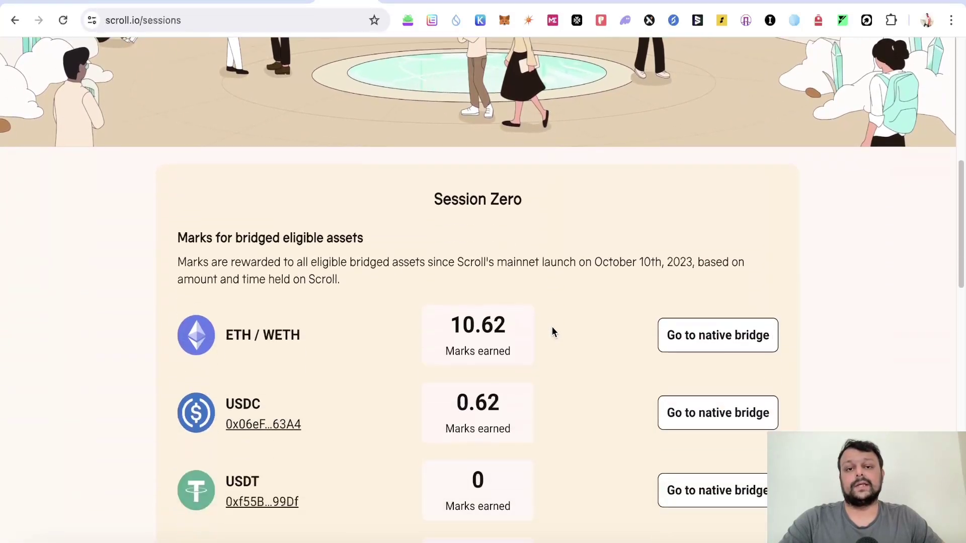
scroll(552, 328, down, 4)
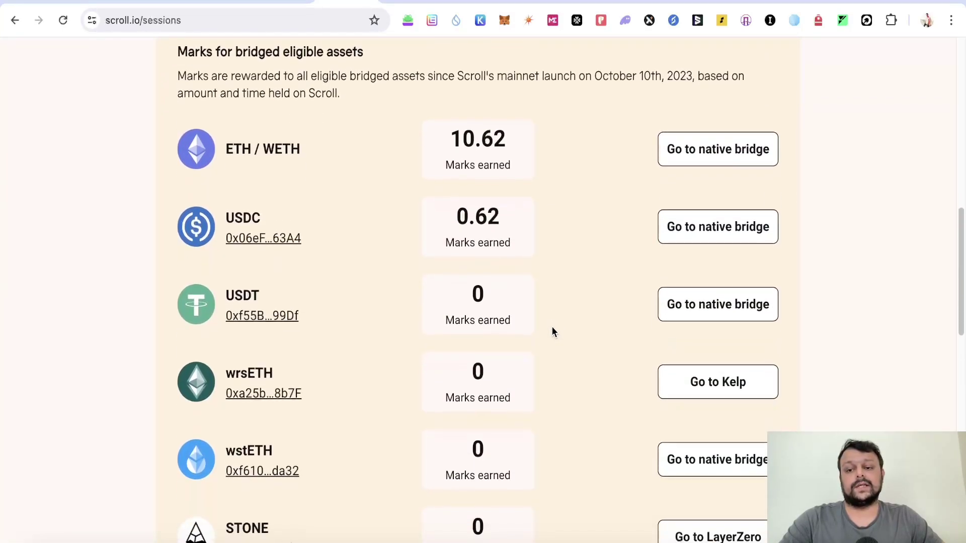
scroll(553, 332, up, 2)
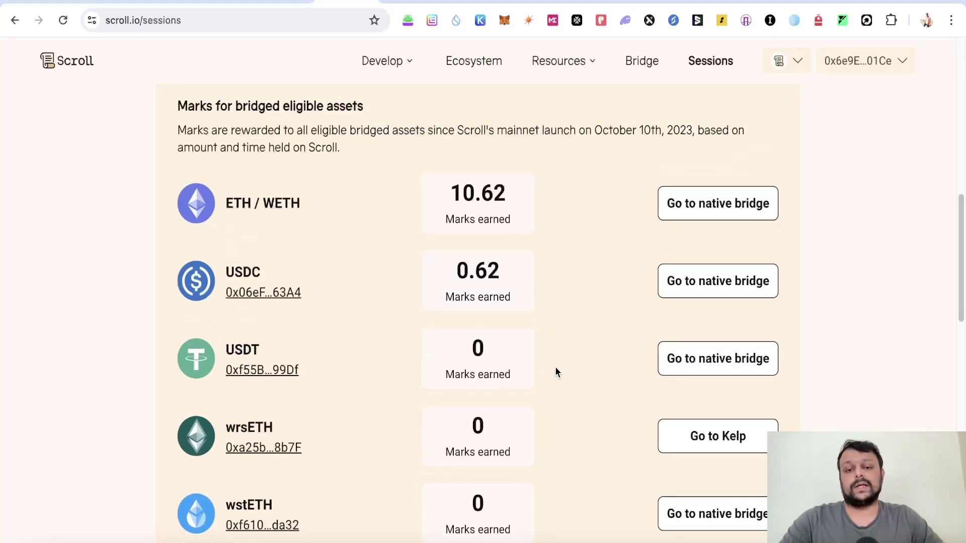
scroll(555, 368, down, 8)
scroll(555, 368, up, 8)
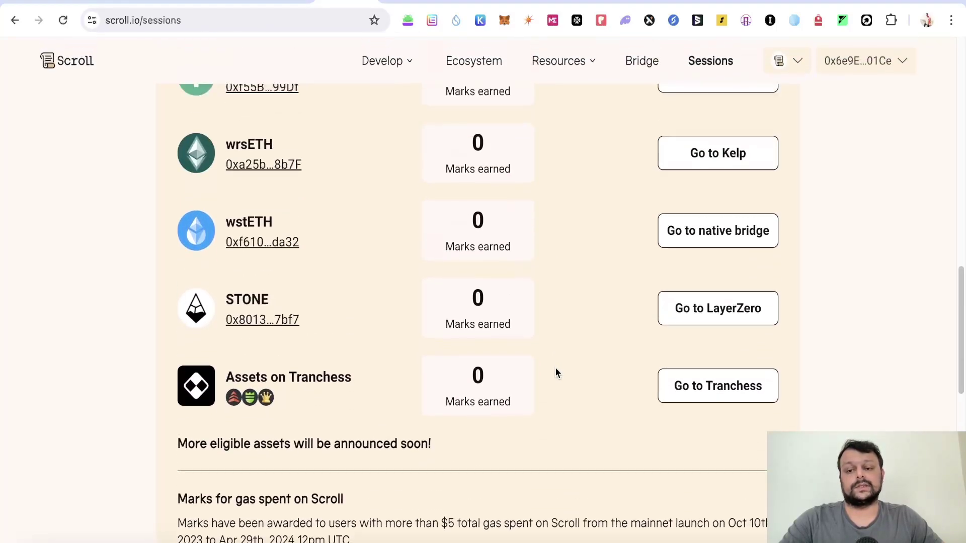
scroll(560, 369, up, 1)
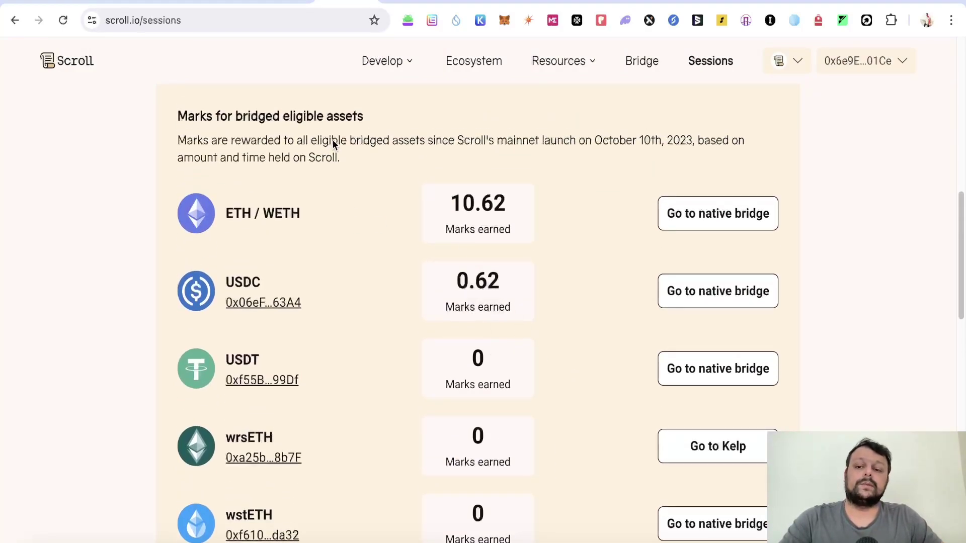
scroll(309, 146, down, 4)
scroll(305, 186, up, 6)
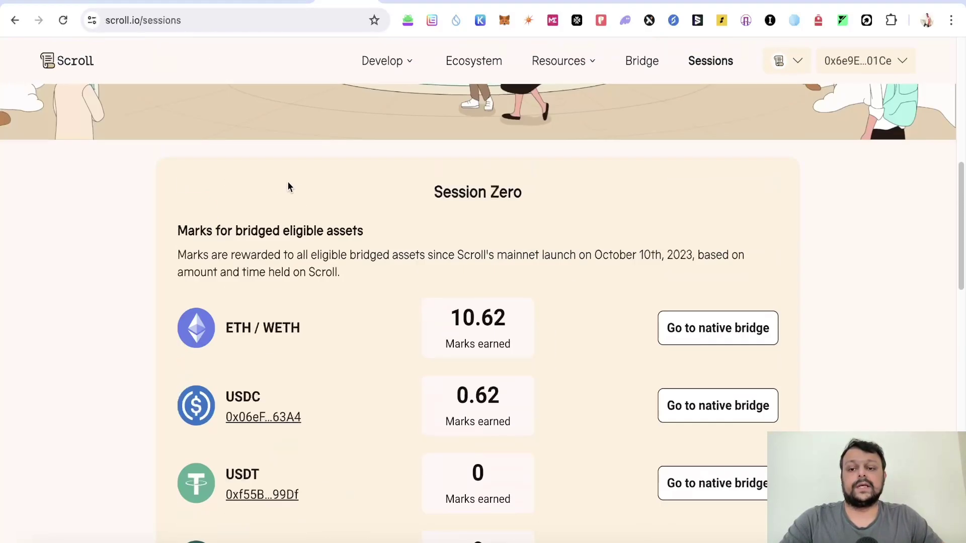
scroll(261, 237, up, 2)
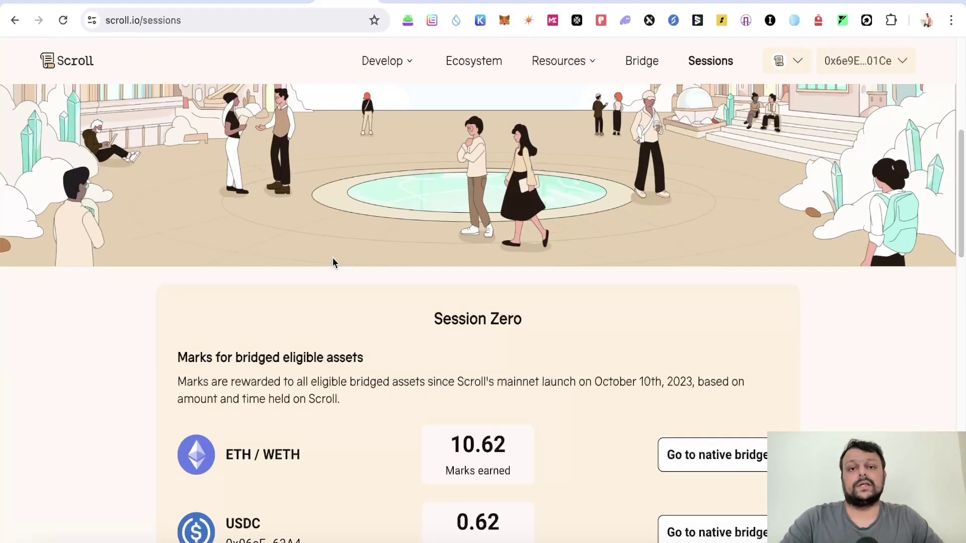
scroll(357, 257, up, 6)
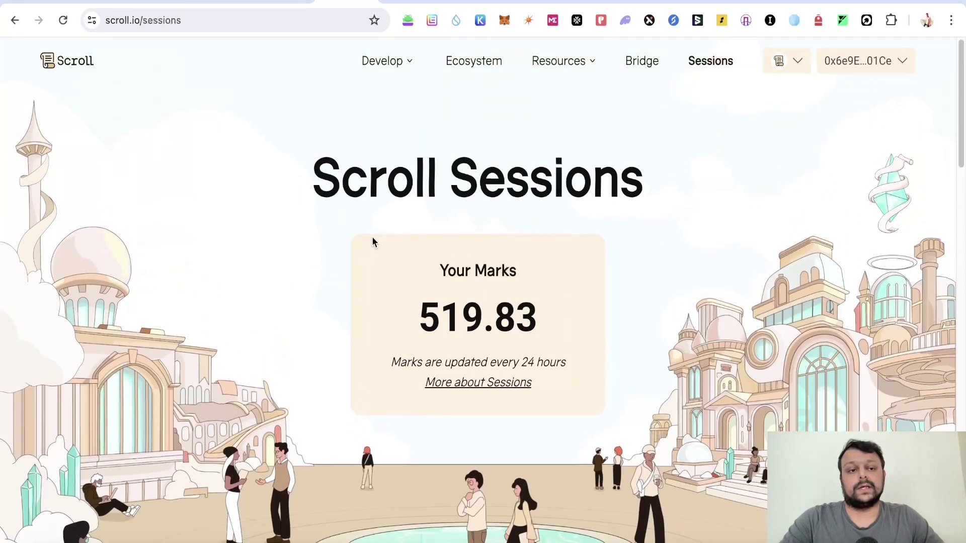
- Open Scroll's Bridge page and reveal its full https web address
mouse_move(392, 65)
click(642, 60)
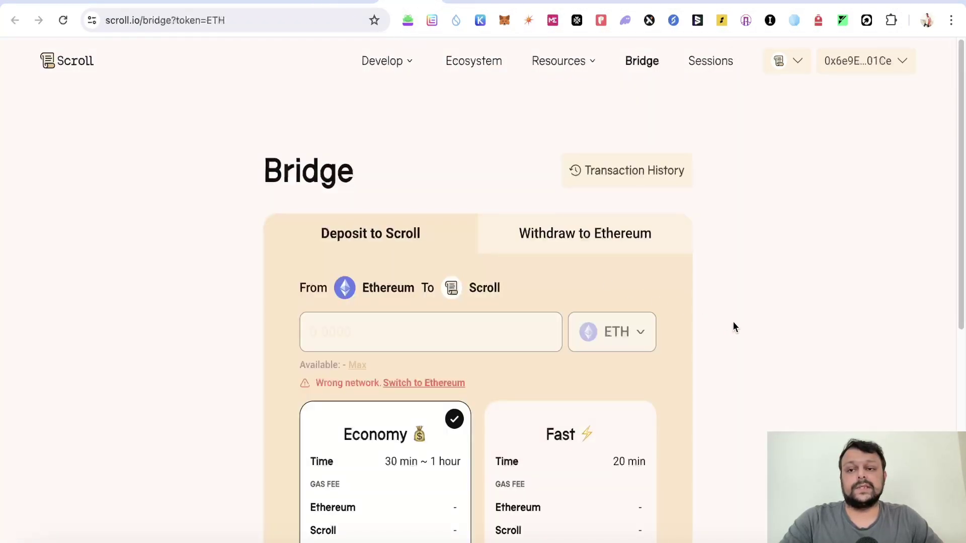
click(253, 20)
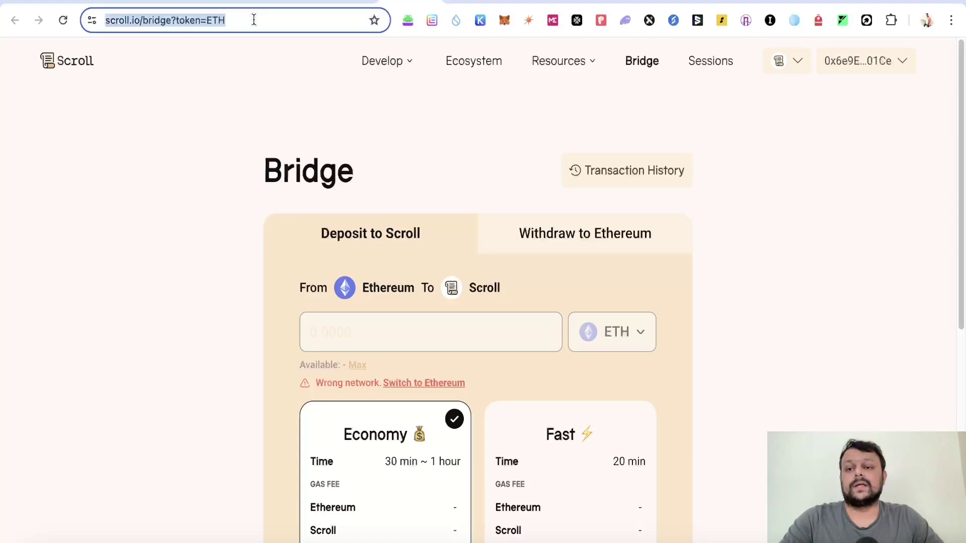
click(254, 20)
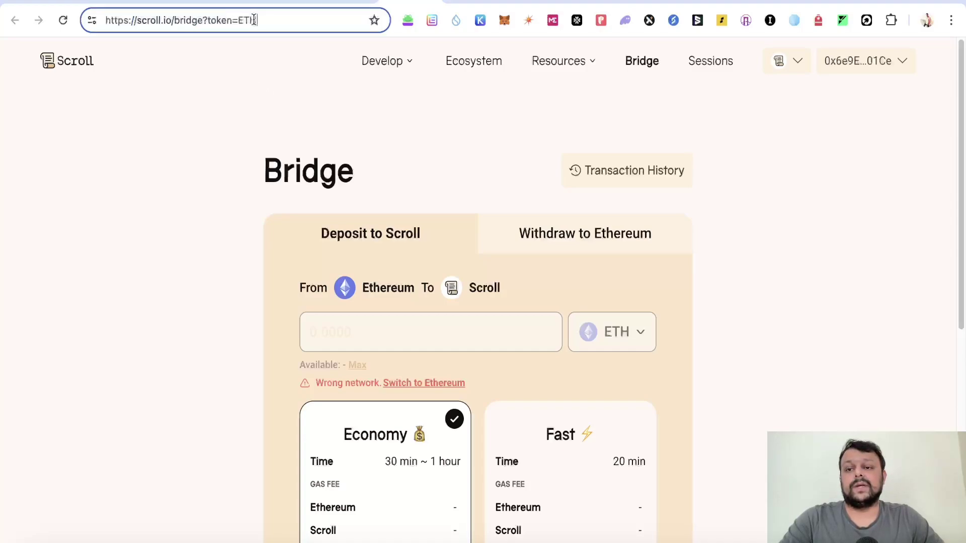
click(162, 171)
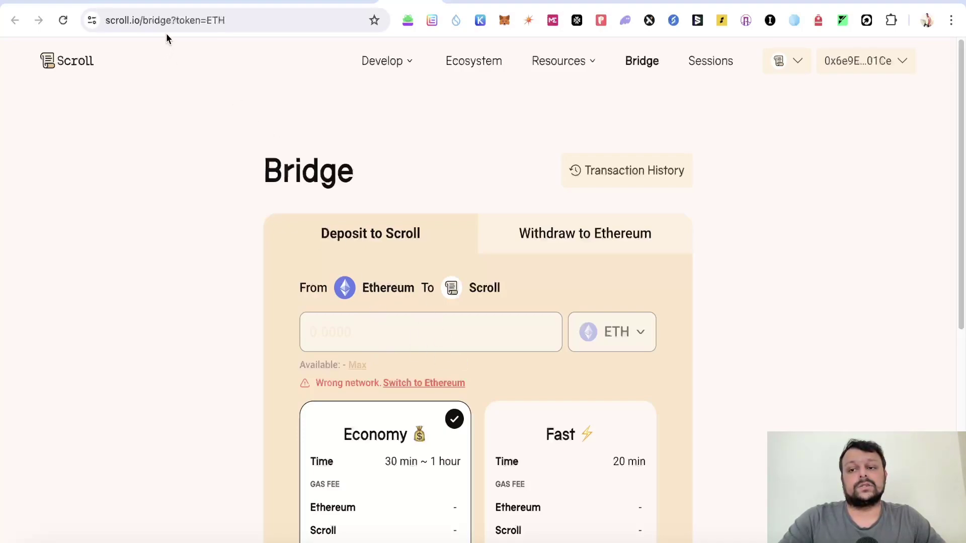
scroll(518, 327, down, 3)
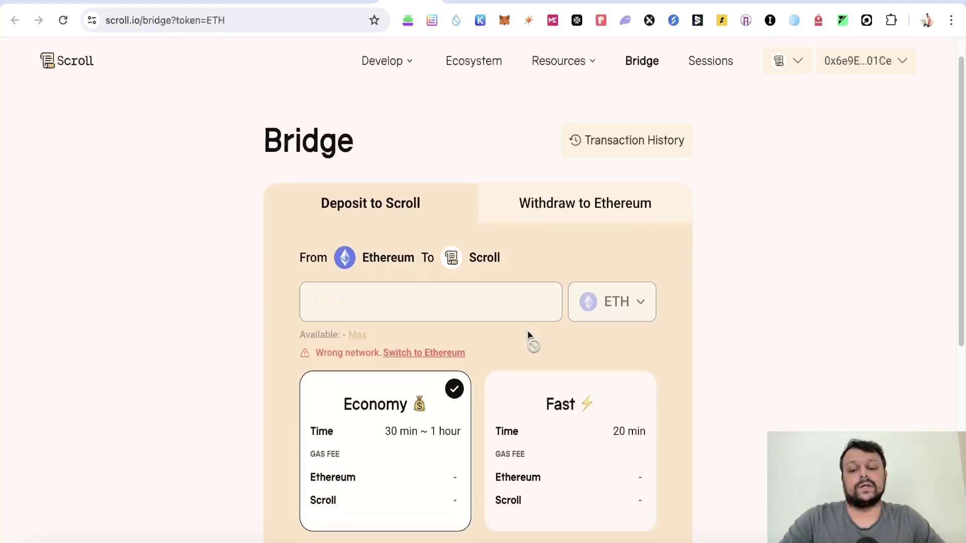
scroll(750, 357, up, 3)
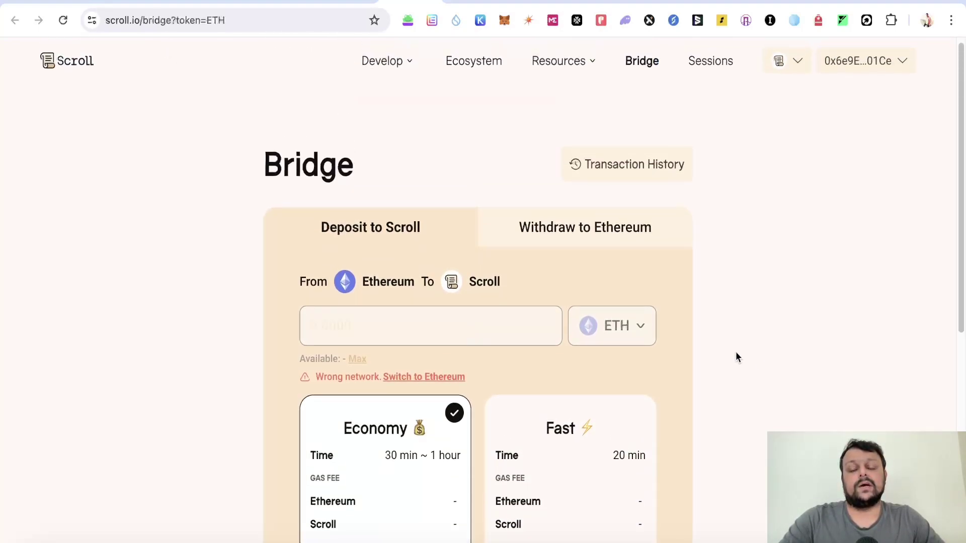
- Glance at the Sessions marks page, then go back to the ETH Bridge deposit form
click(710, 60)
scroll(583, 393, down, 10)
scroll(584, 403, down, 9)
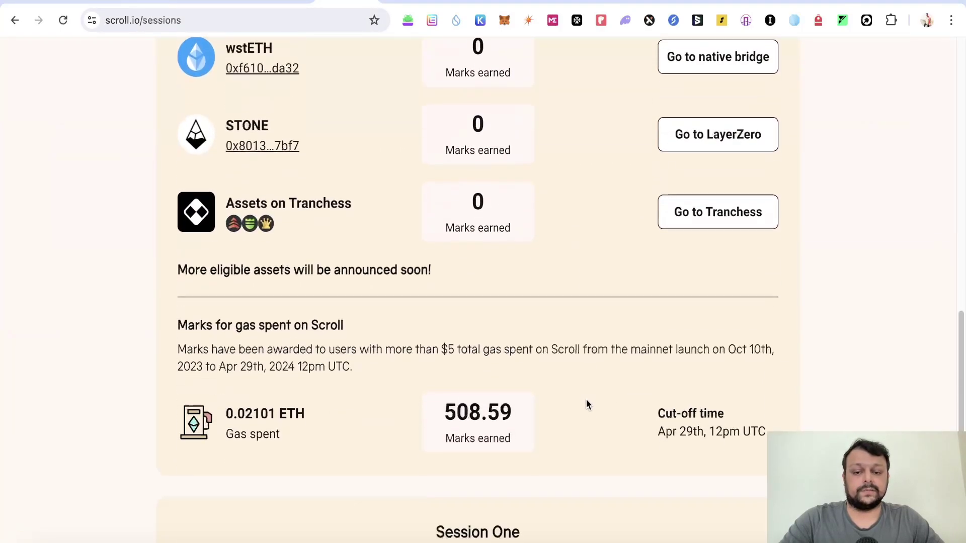
scroll(586, 402, up, 15)
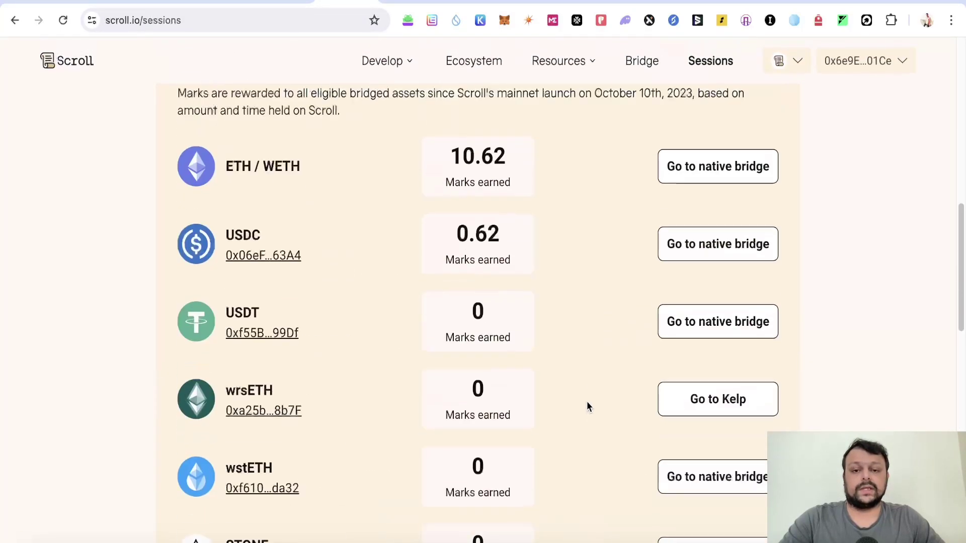
key(alt+Left)
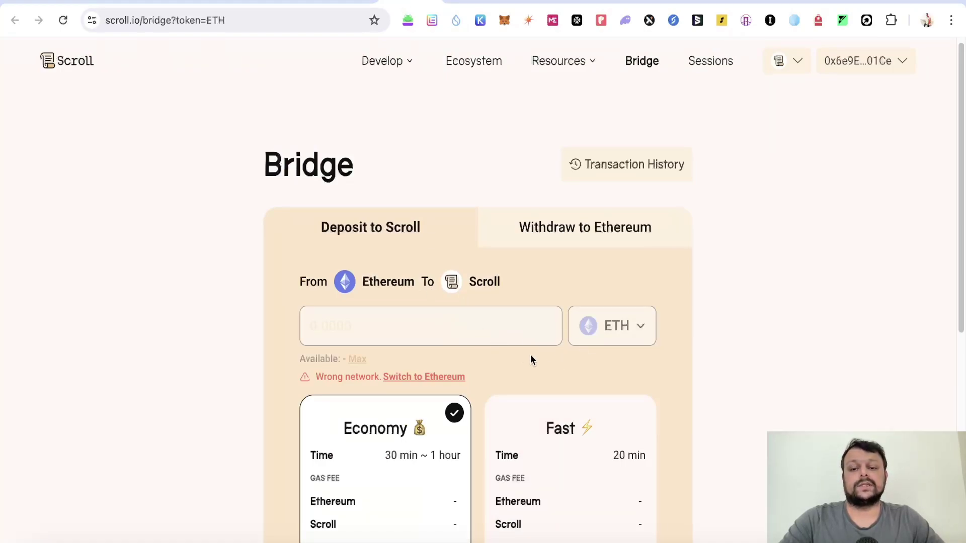
scroll(531, 360, down, 1)
scroll(388, 368, down, 6)
scroll(400, 367, up, 7)
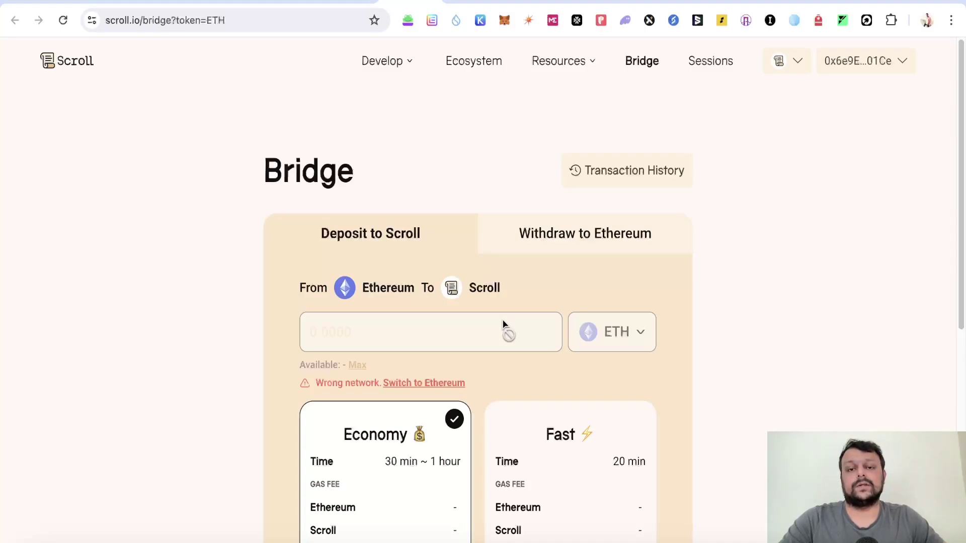
scroll(459, 333, down, 1)
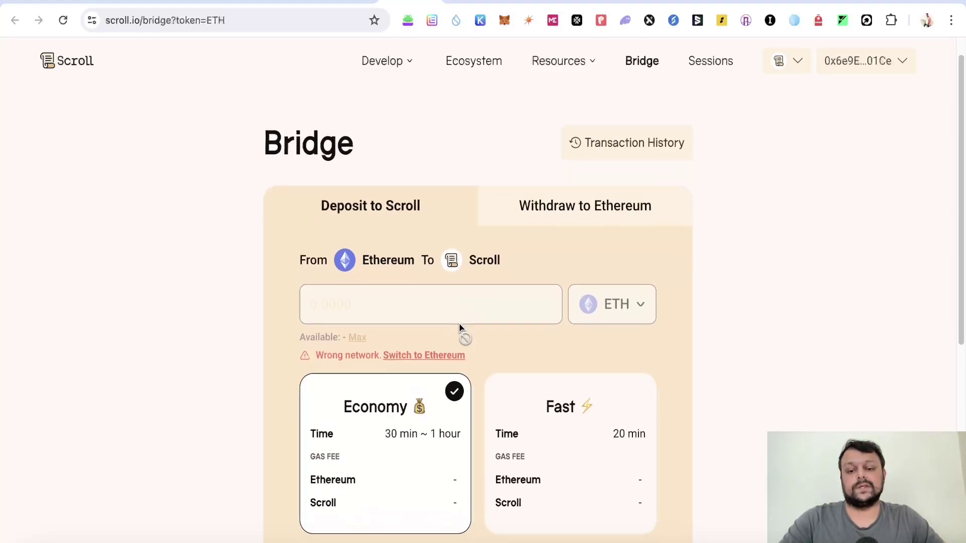
scroll(464, 324, up, 1)
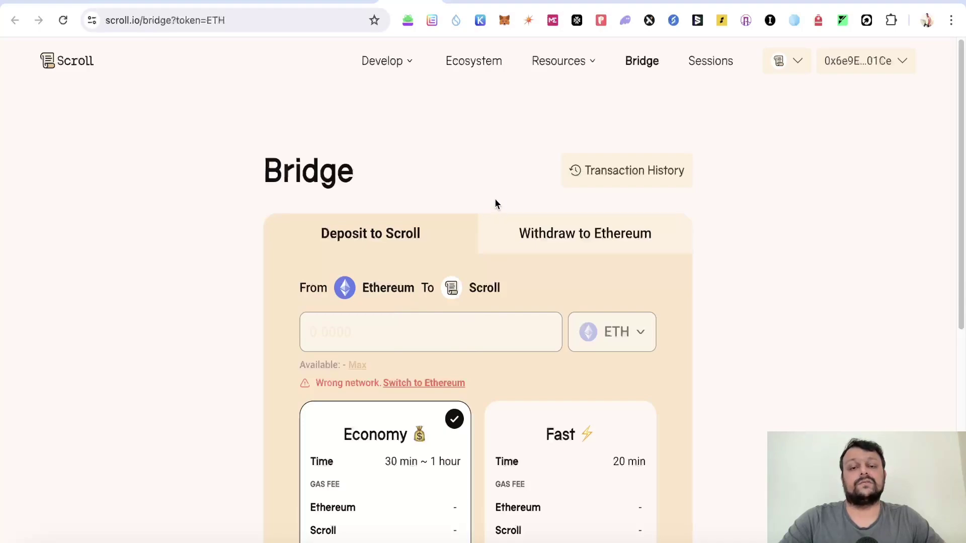
click(505, 20)
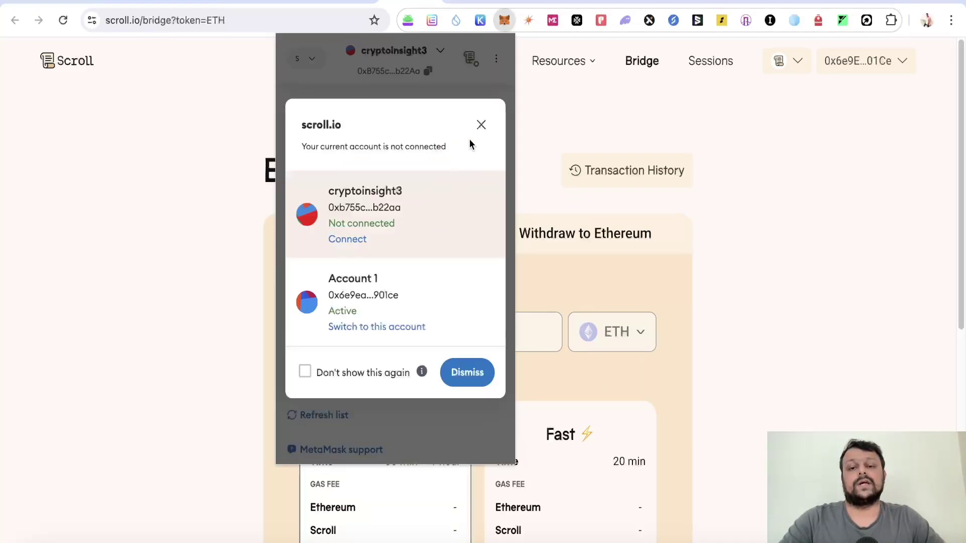
click(481, 123)
click(618, 101)
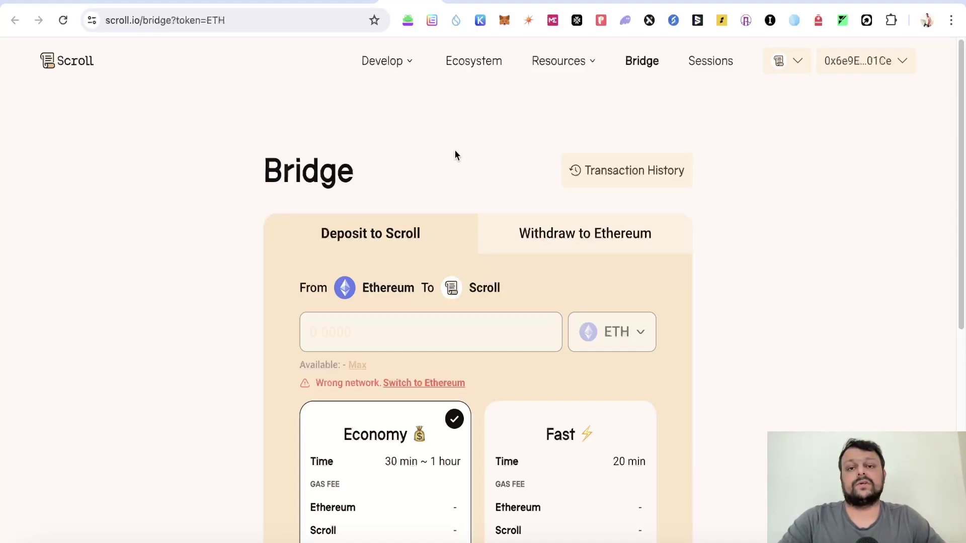
- Compare the USDT bridge tab, then settle on the USDC Bridge deposit form
click(463, 3)
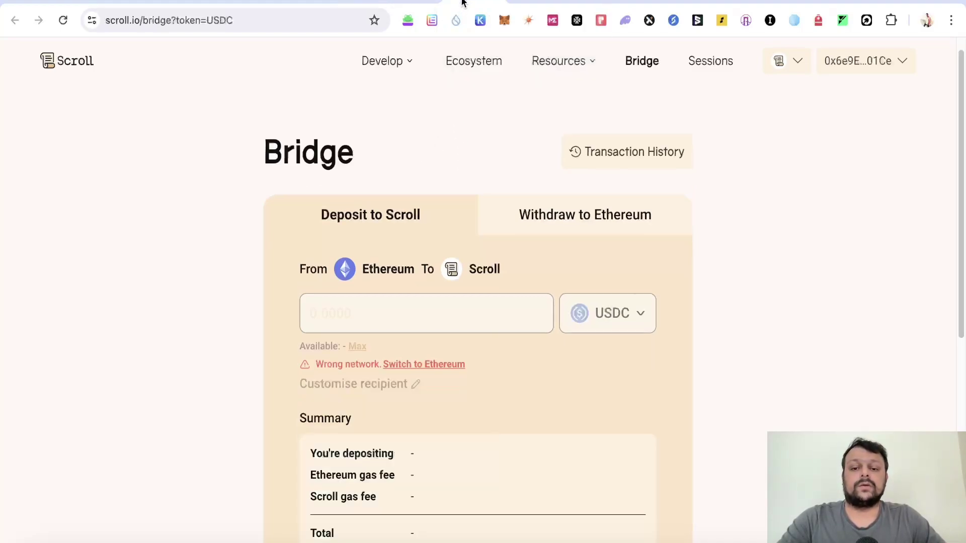
scroll(188, 136, up, 1)
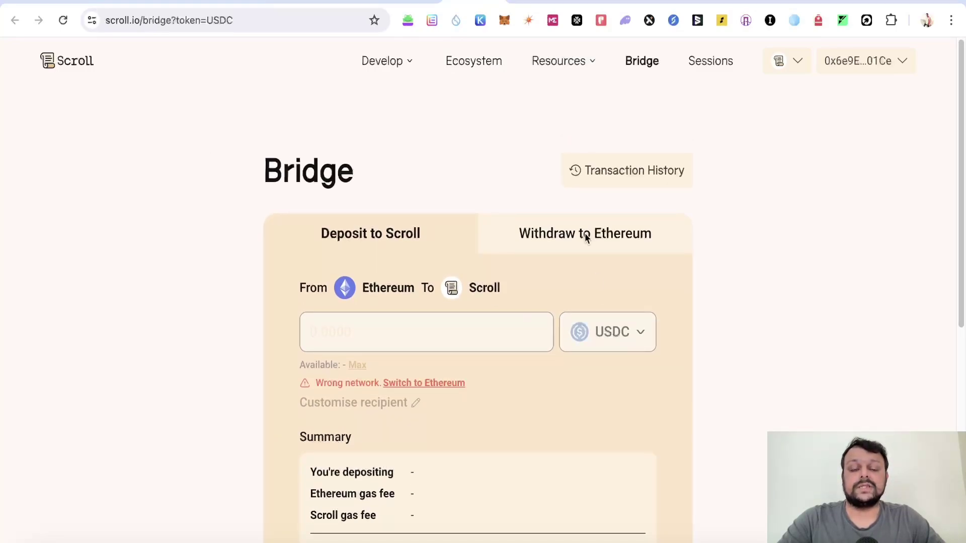
key(ctrl+Tab)
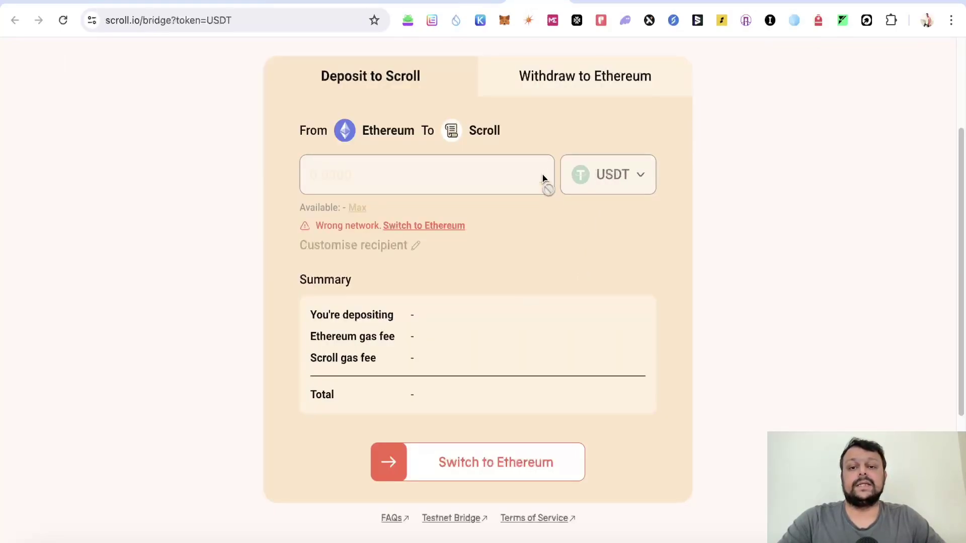
click(464, 2)
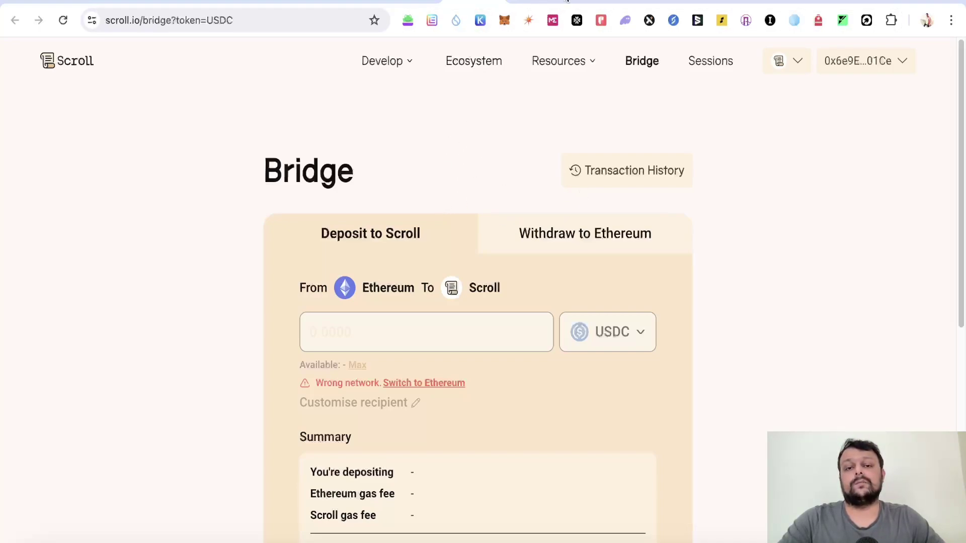
click(347, 1)
scroll(456, 199, down, 10)
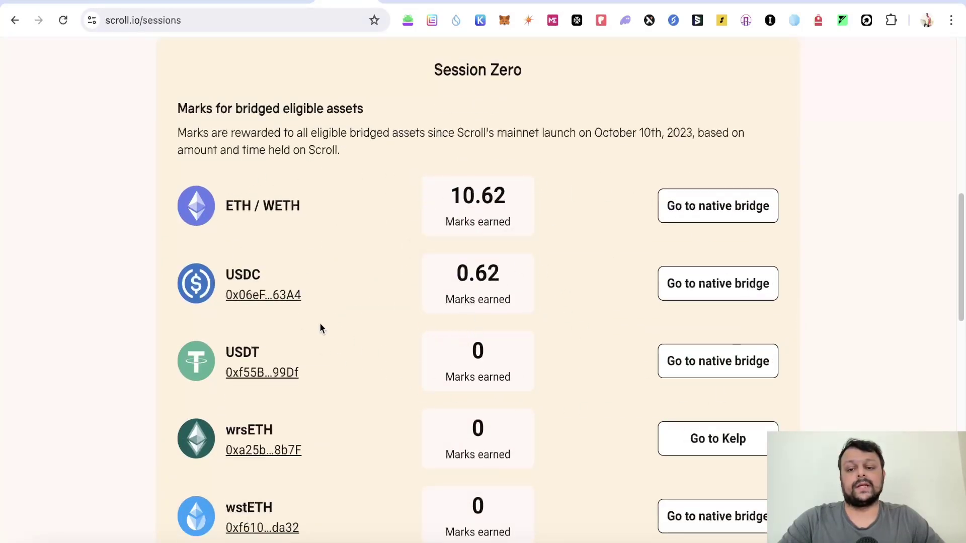
mouse_move(420, 314)
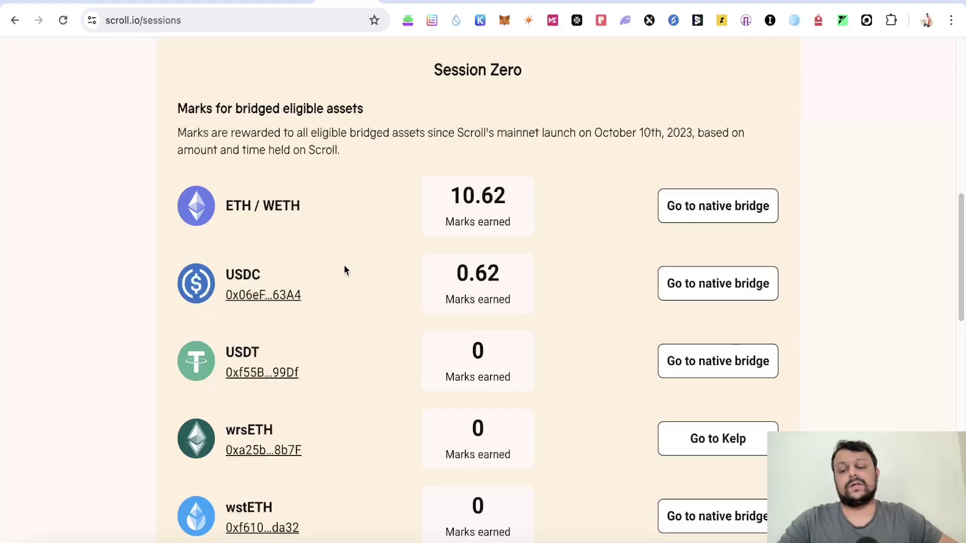
mouse_move(468, 292)
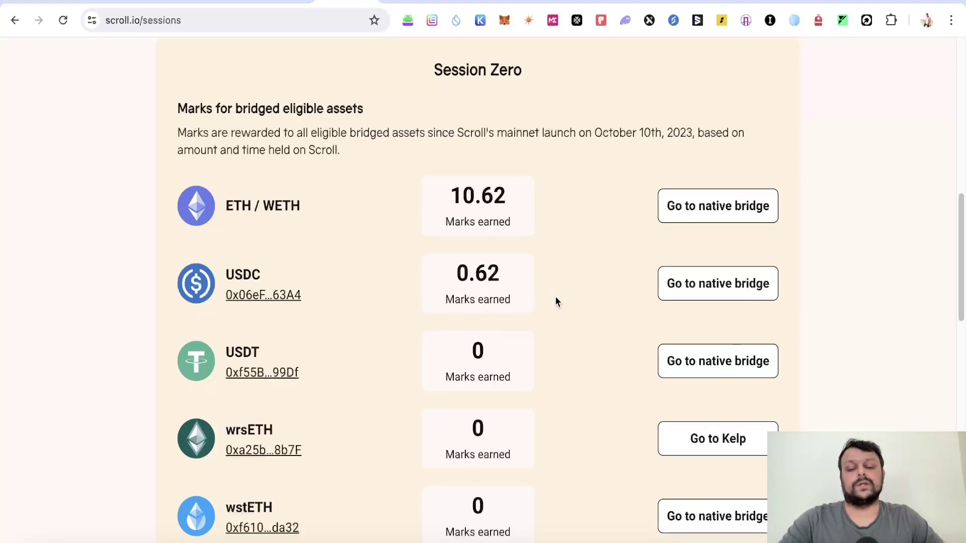
scroll(611, 278, down, 3)
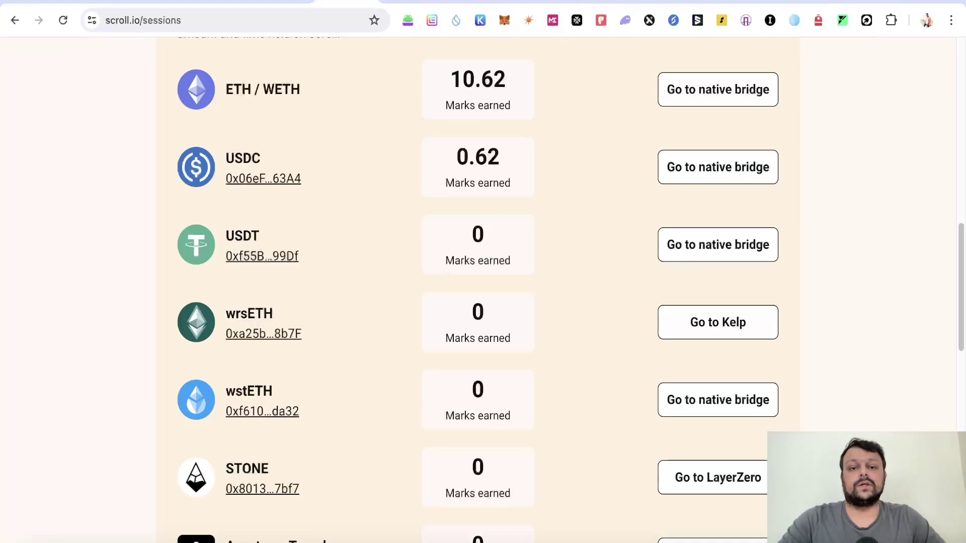
click(584, 3)
- Fill the Kelp restake amount with the full 0.0094 ETH balance
scroll(488, 193, up, 3)
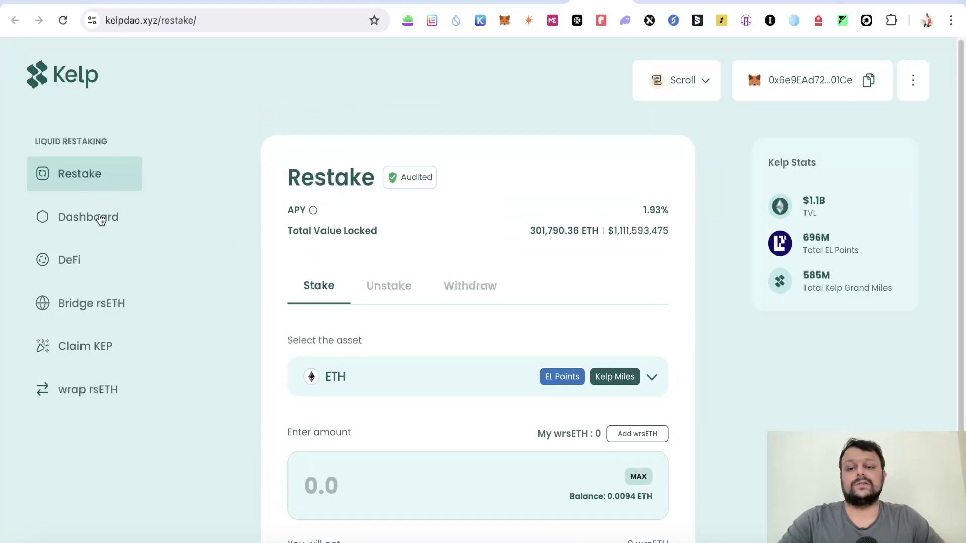
scroll(121, 214, down, 2)
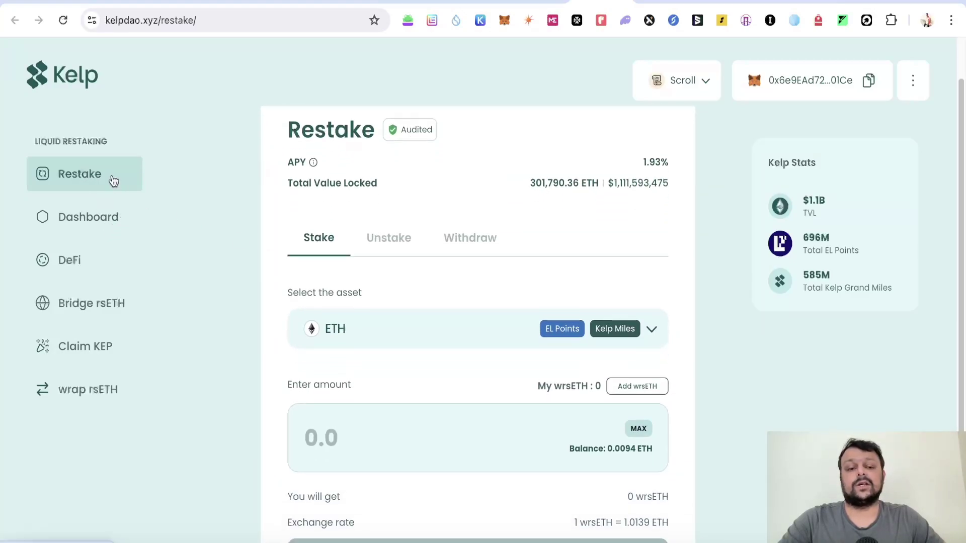
scroll(112, 180, down, 1)
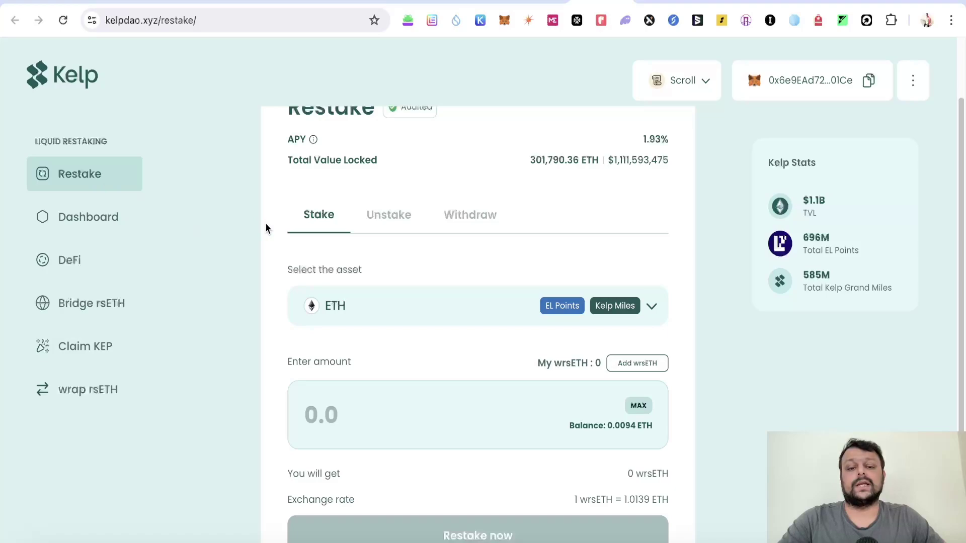
click(638, 406)
scroll(545, 337, down, 2)
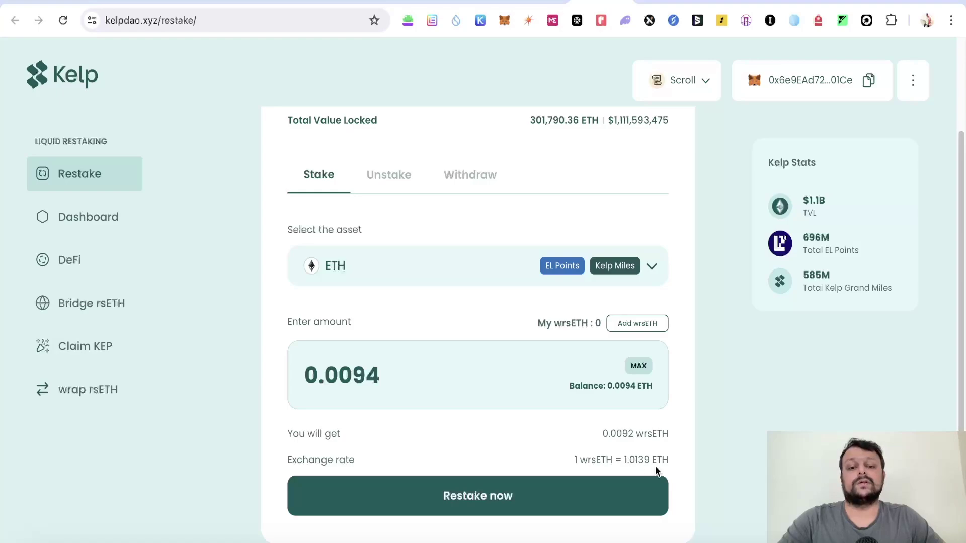
- Clear the 0.0094 restake amount and return to the Scroll ecosystem tab
double_click(428, 375)
key(BackSpace)
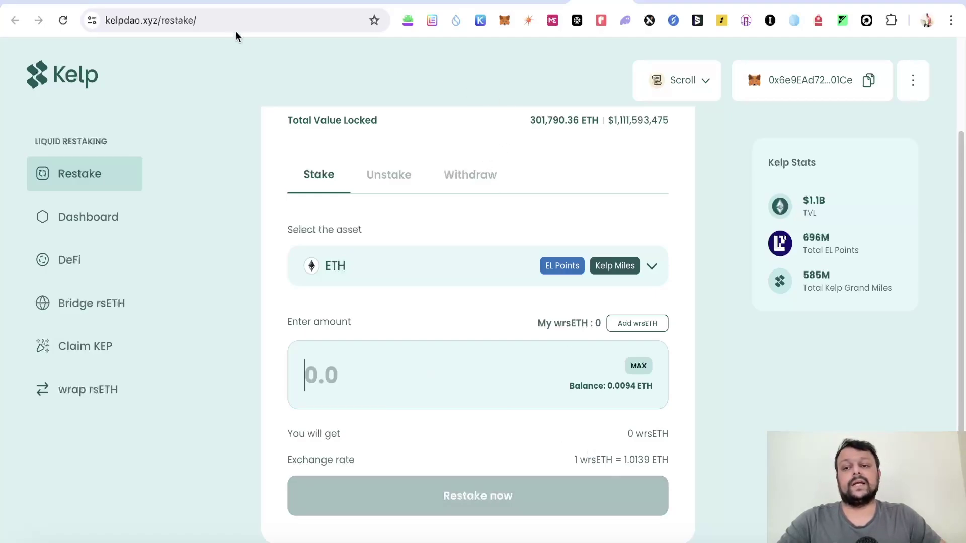
click(282, 1)
- Return to the Sessions tab and scroll through the wrsETH and wstETH marks
scroll(451, 327, down, 8)
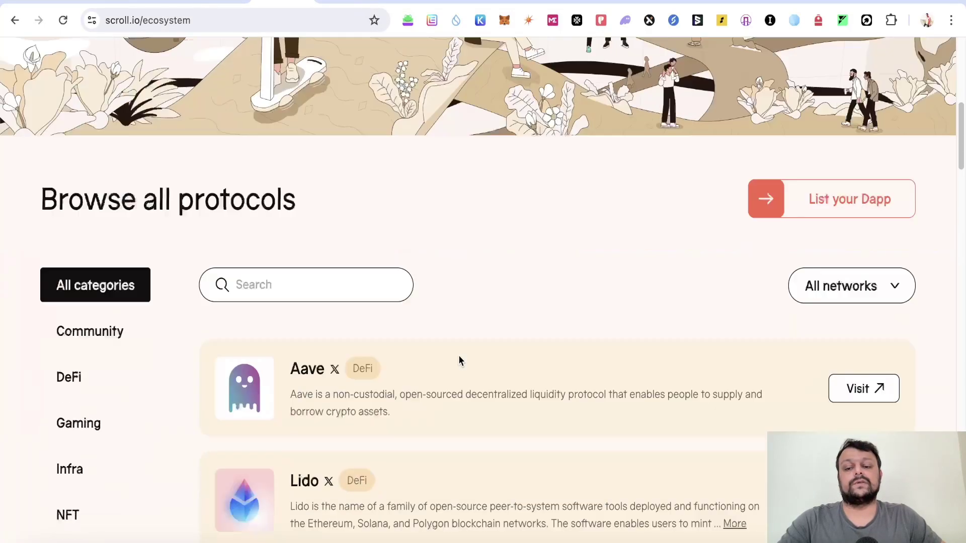
scroll(458, 355, down, 2)
click(237, 1)
click(346, 1)
scroll(433, 305, down, 1)
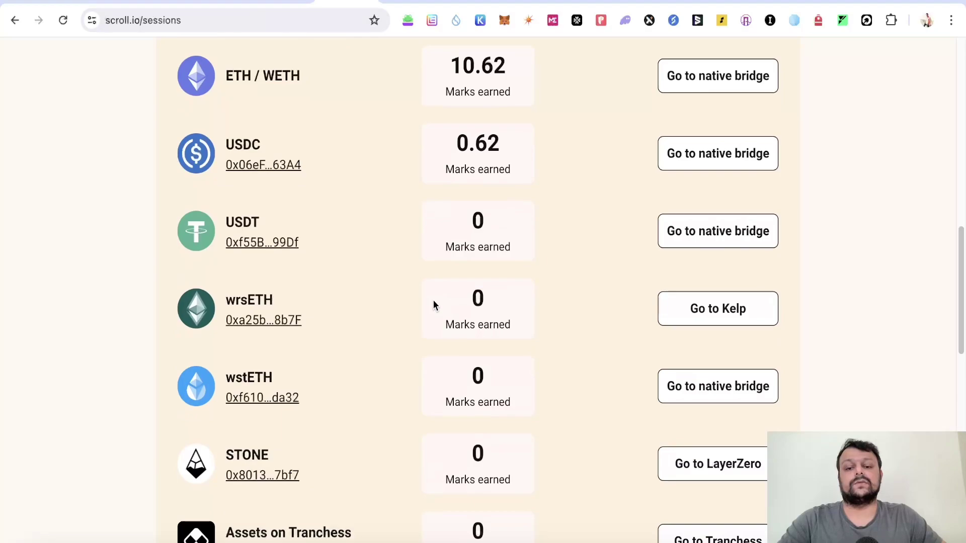
scroll(434, 305, down, 4)
scroll(440, 316, up, 3)
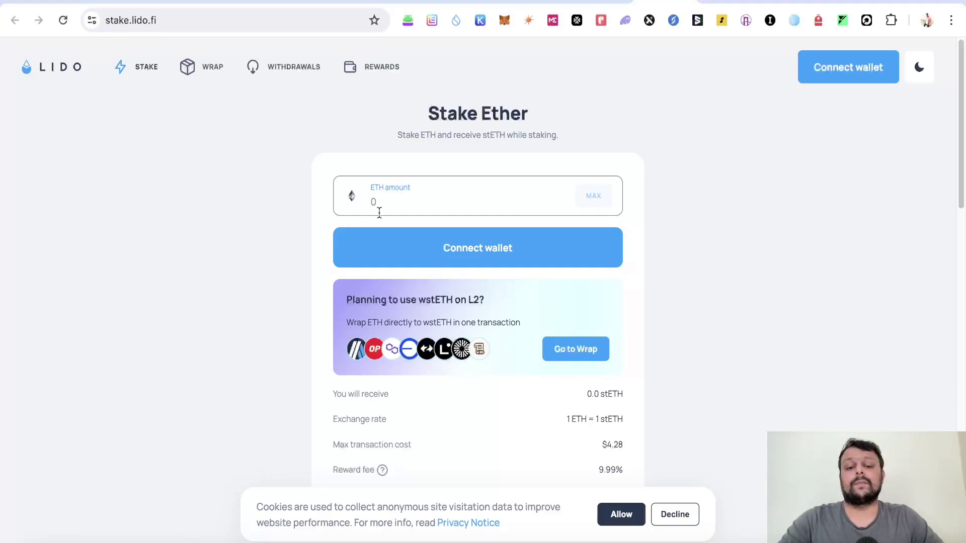
- Bring up Lido's Connect wallet prompt and dismiss it without connecting
click(852, 69)
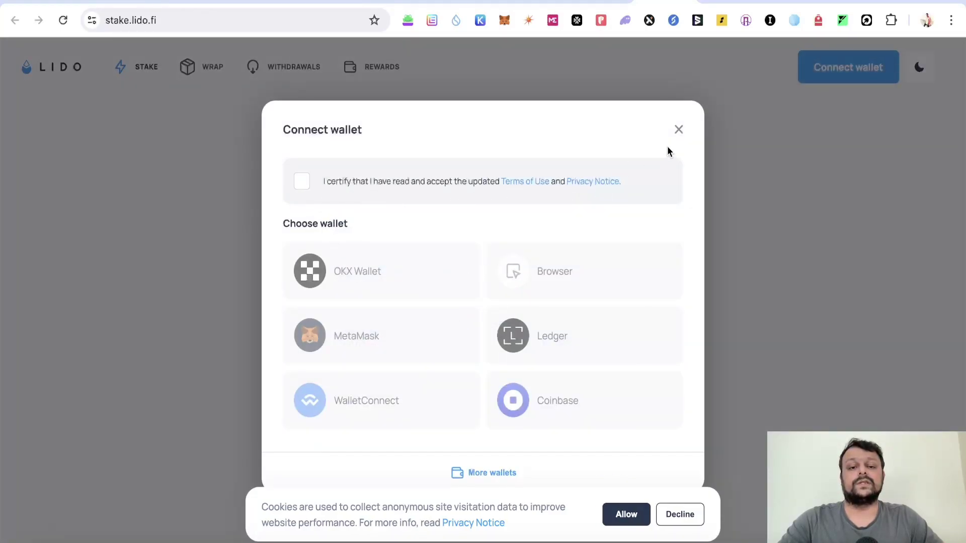
click(677, 130)
scroll(476, 192, down, 1)
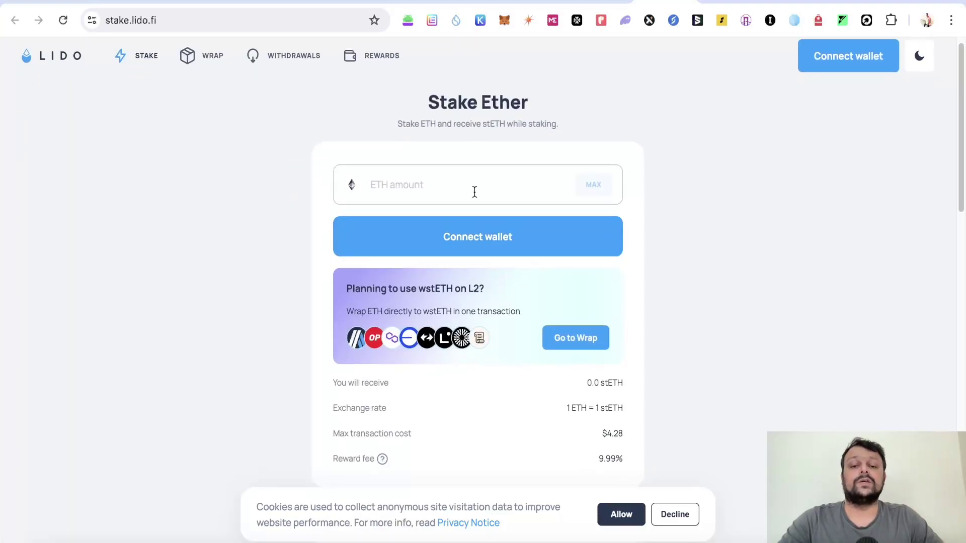
scroll(480, 197, up, 1)
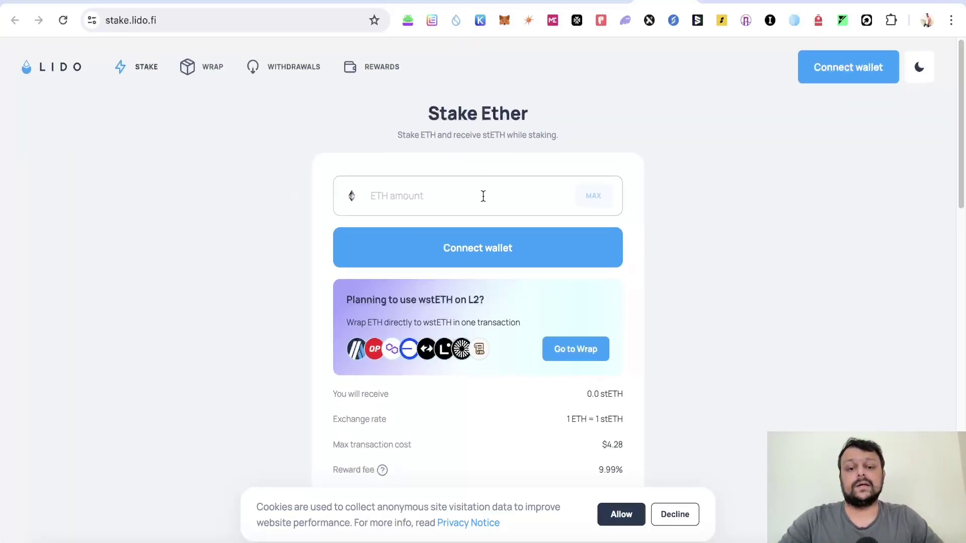
scroll(486, 197, down, 1)
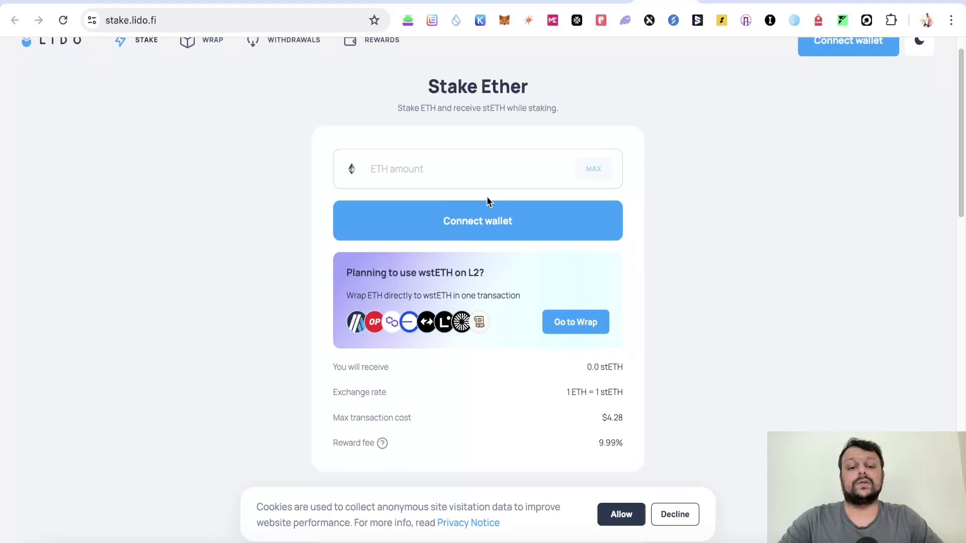
scroll(487, 199, up, 1)
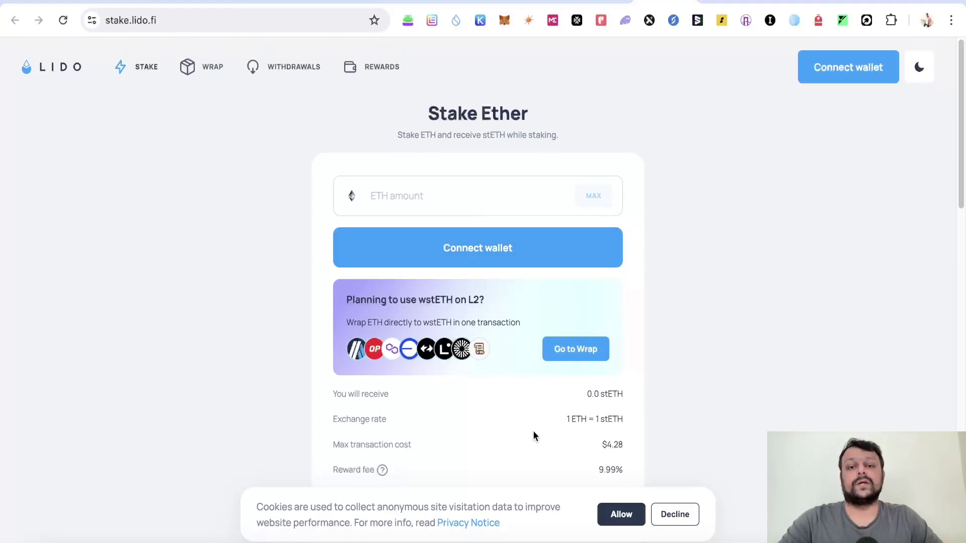
- Look over the ETH stake amount and terms, then go to Wrap & Unwrap
click(428, 205)
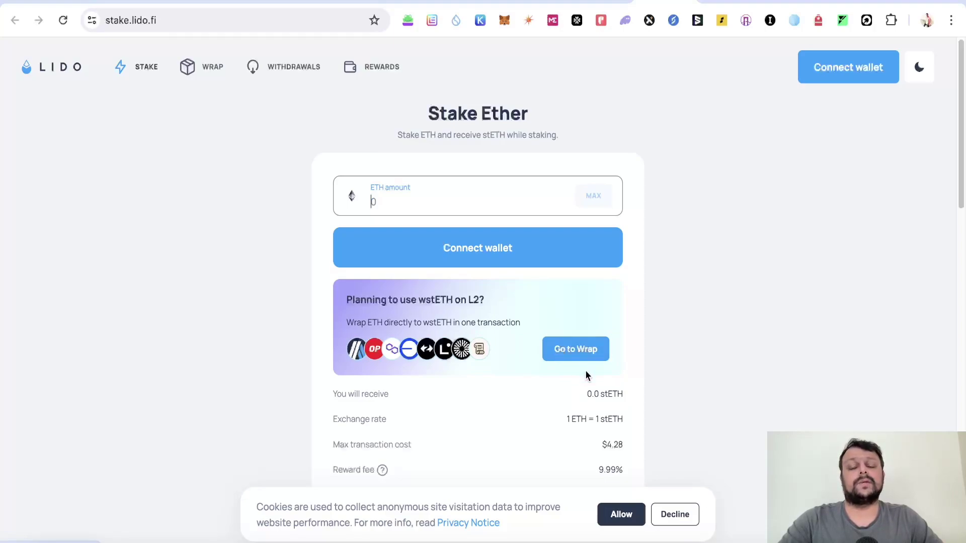
scroll(540, 364, down, 1)
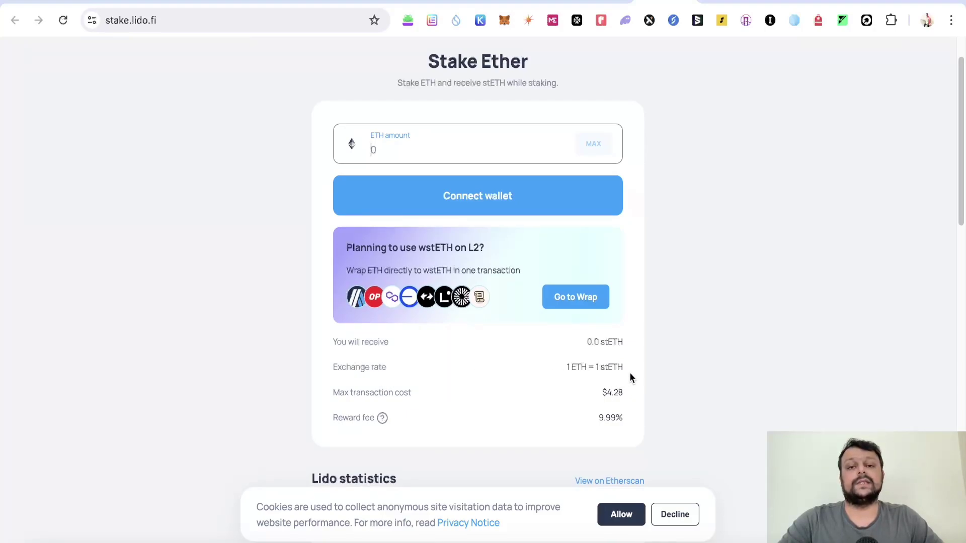
scroll(623, 373, up, 1)
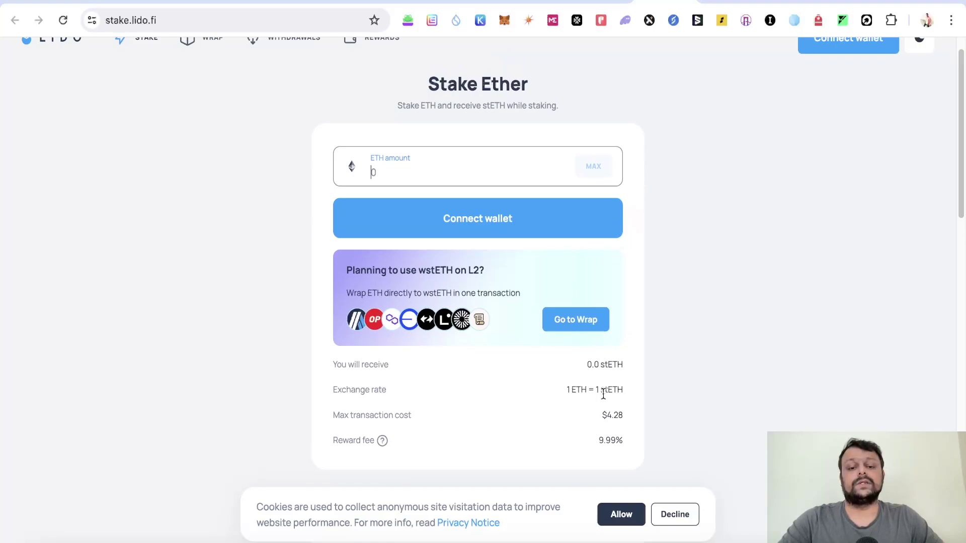
scroll(604, 395, up, 1)
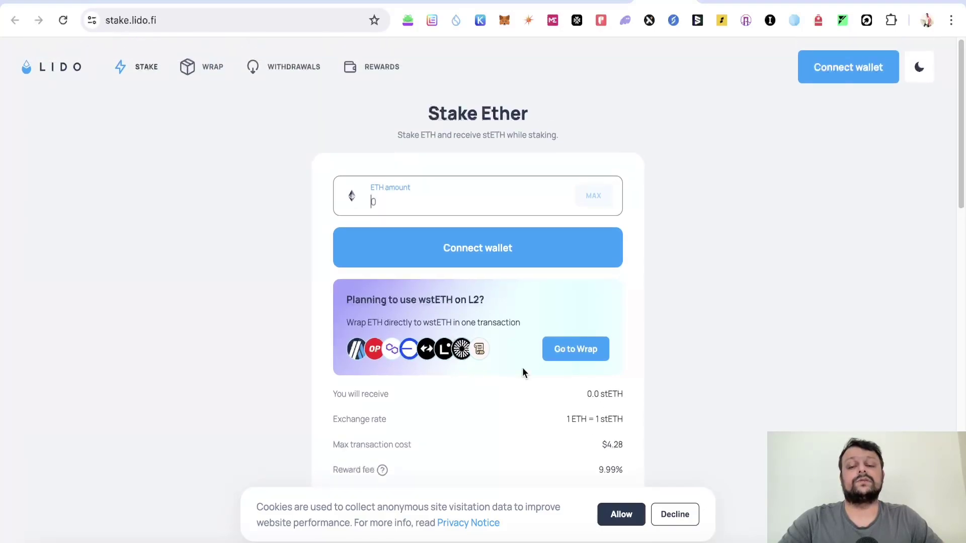
click(191, 65)
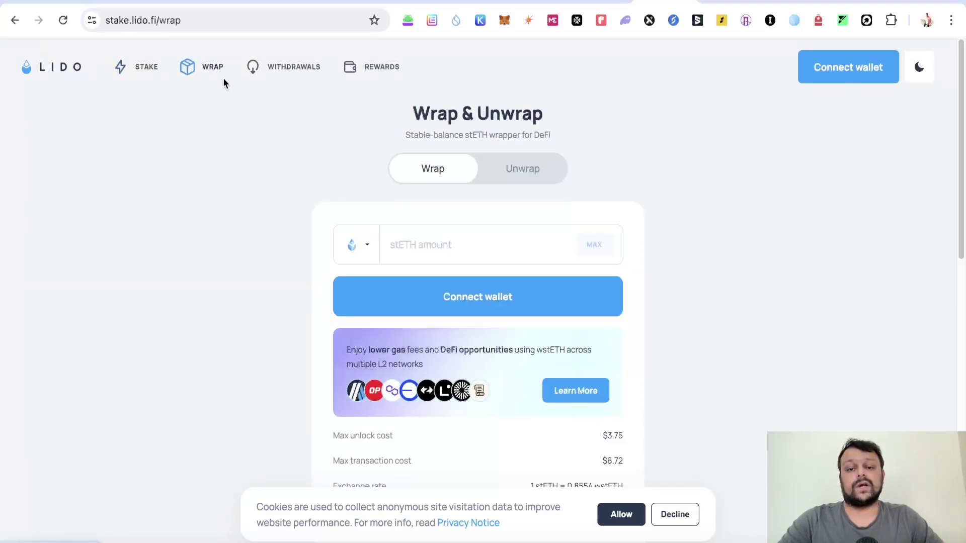
- Enter and clear a 1 stETH wrap amount, then open wstETH's native bridge from Sessions
click(434, 251)
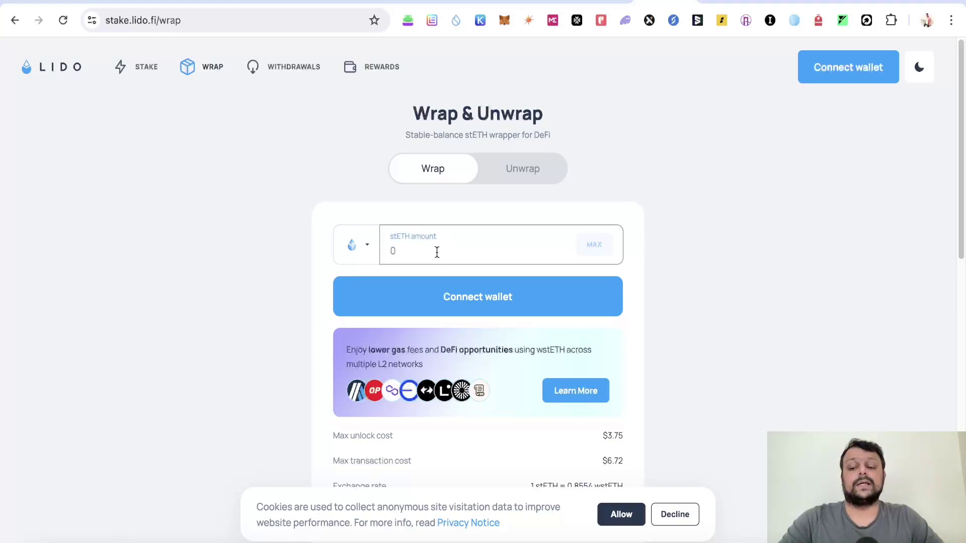
scroll(431, 251, down, 2)
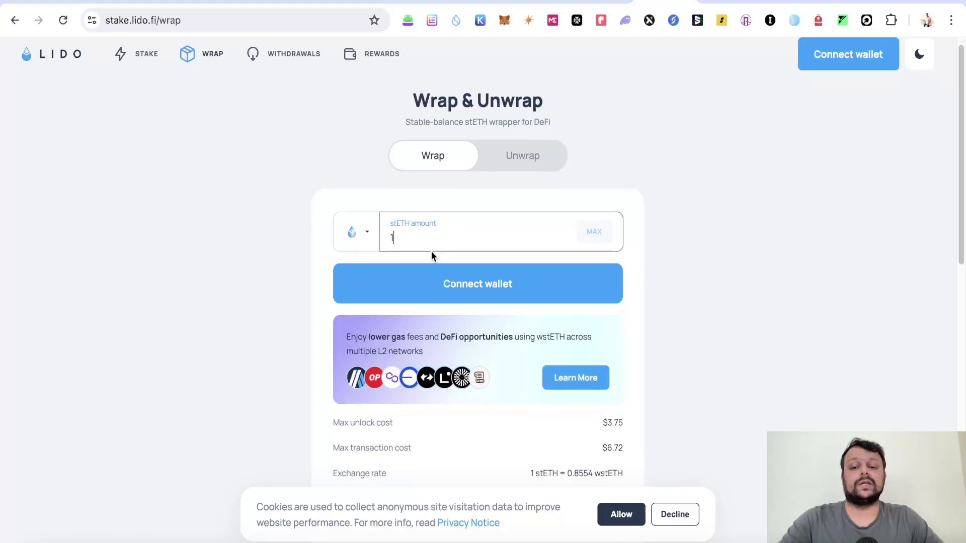
scroll(430, 241, up, 2)
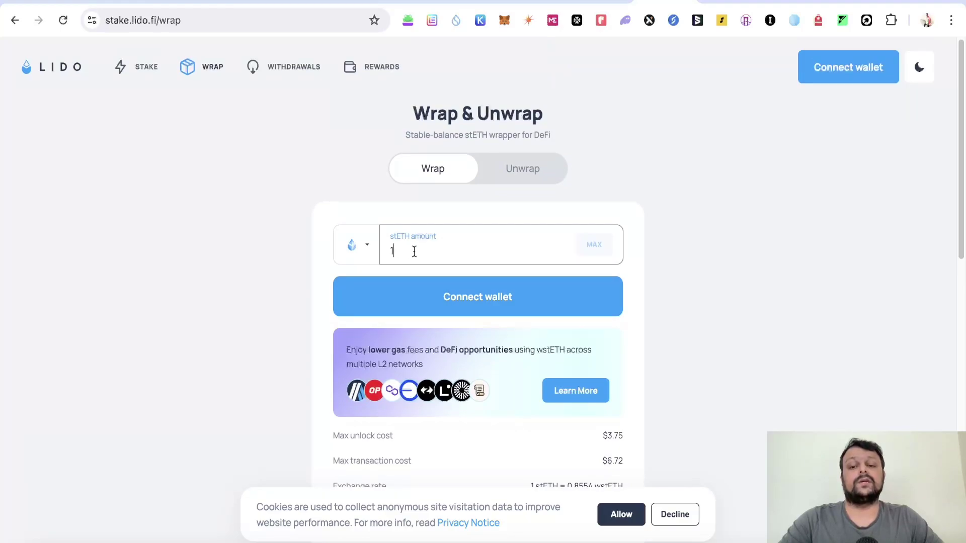
key(BackSpace)
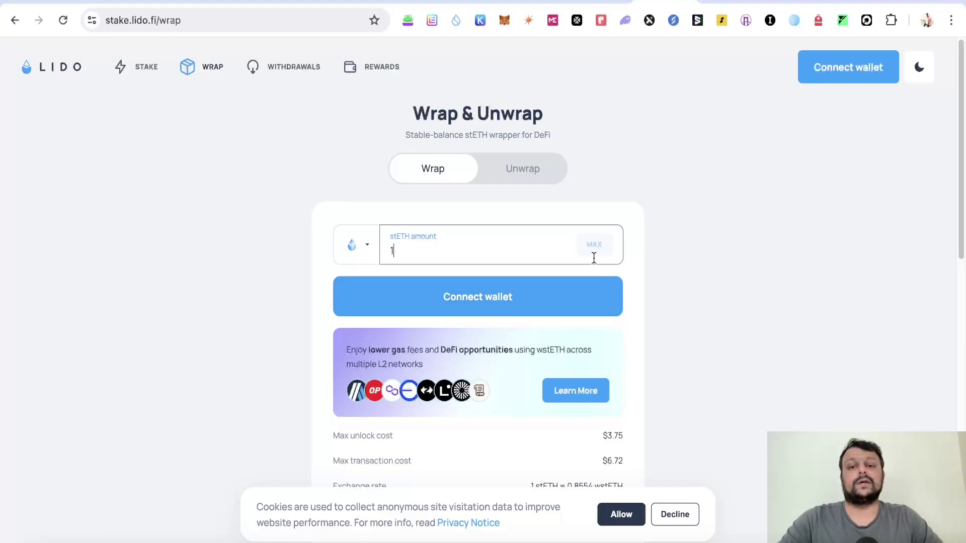
click(335, 1)
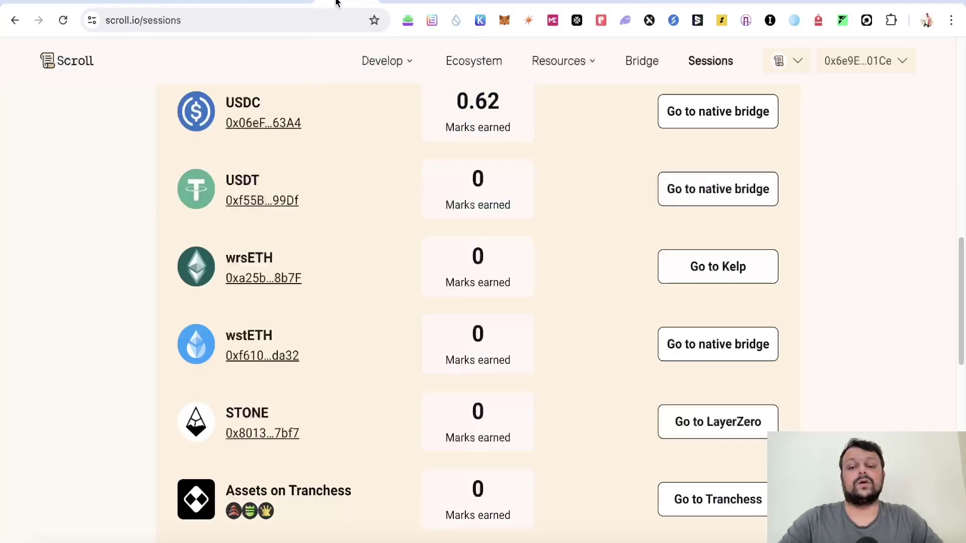
click(722, 348)
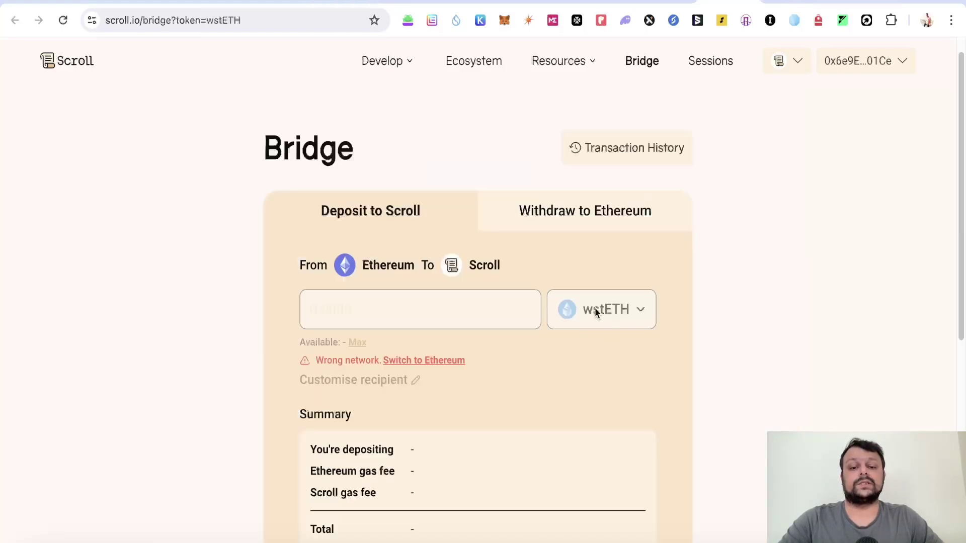